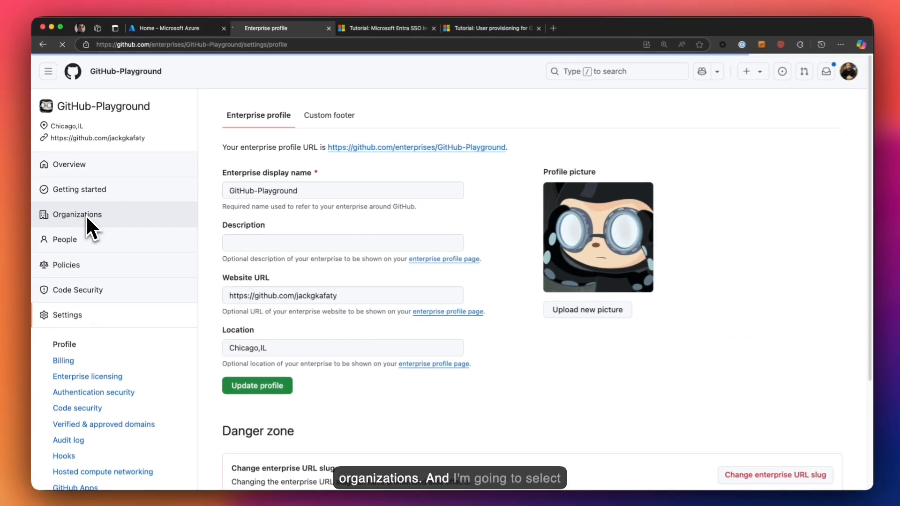
Step: Open the settings of the MicrosoftEntraIDSingleSignOn organization from the enterprise's organizations list
click(96, 232)
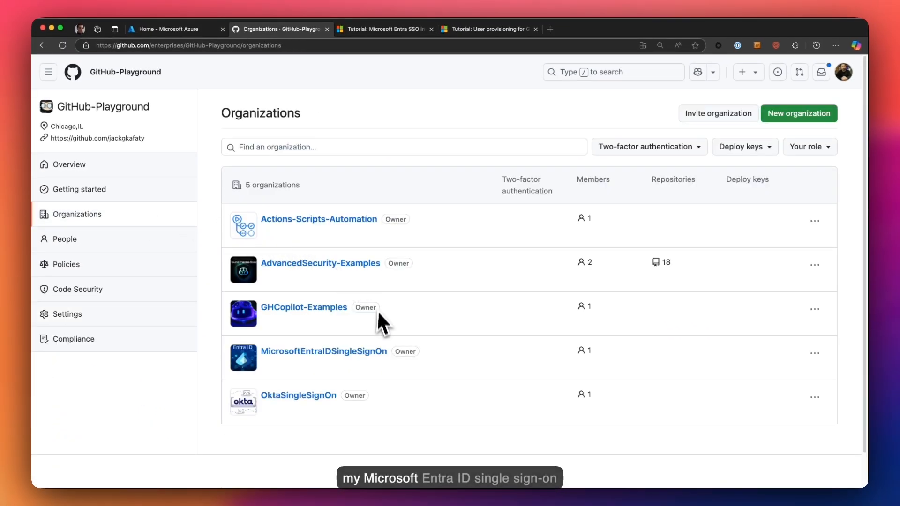
click(319, 353)
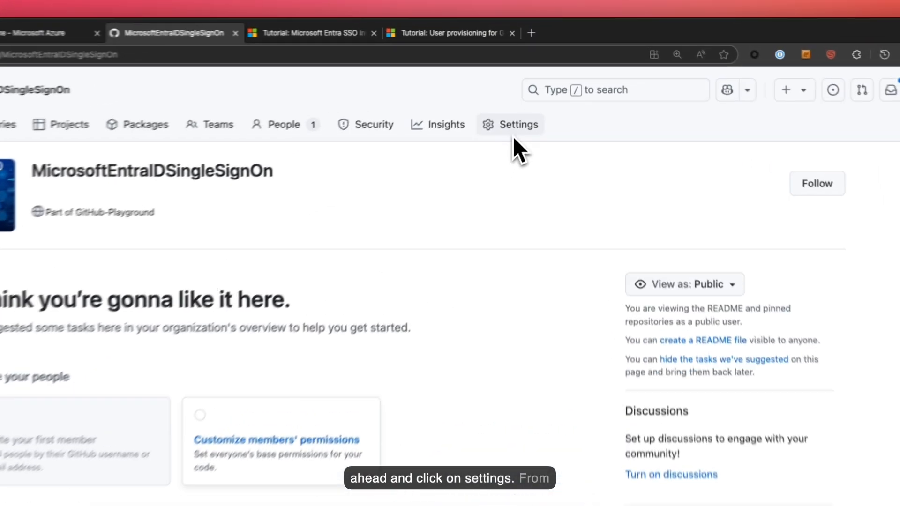
click(513, 136)
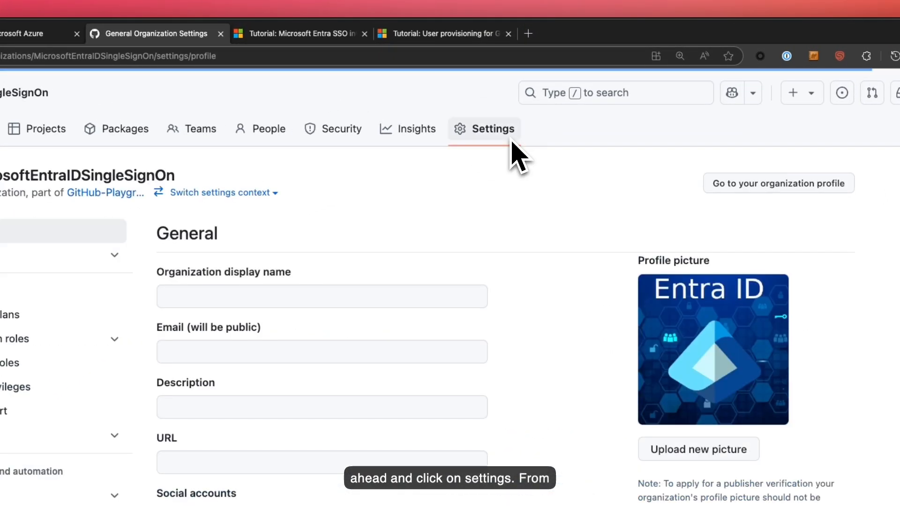
Step: Enable SAML authentication in the organization's Authentication security settings, bringing the SAML configuration fields into use
scroll(257, 329, down, 3)
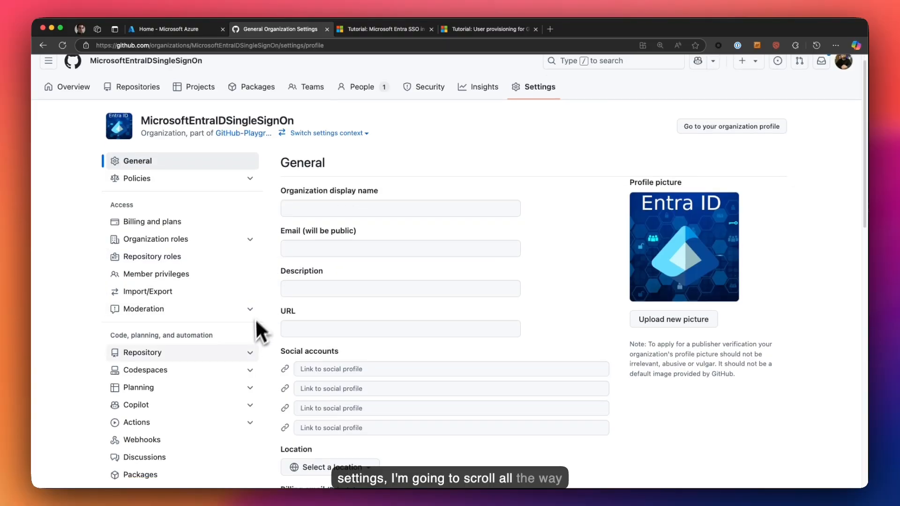
scroll(252, 371, down, 3)
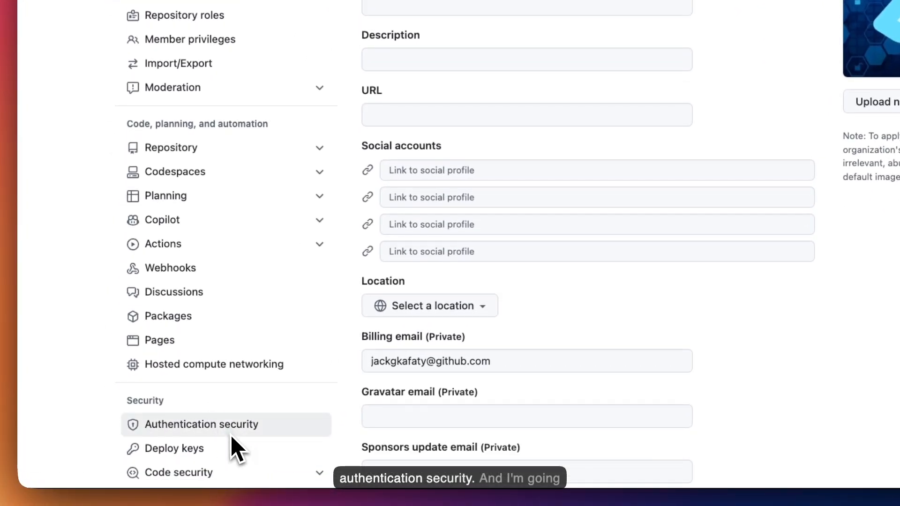
click(235, 451)
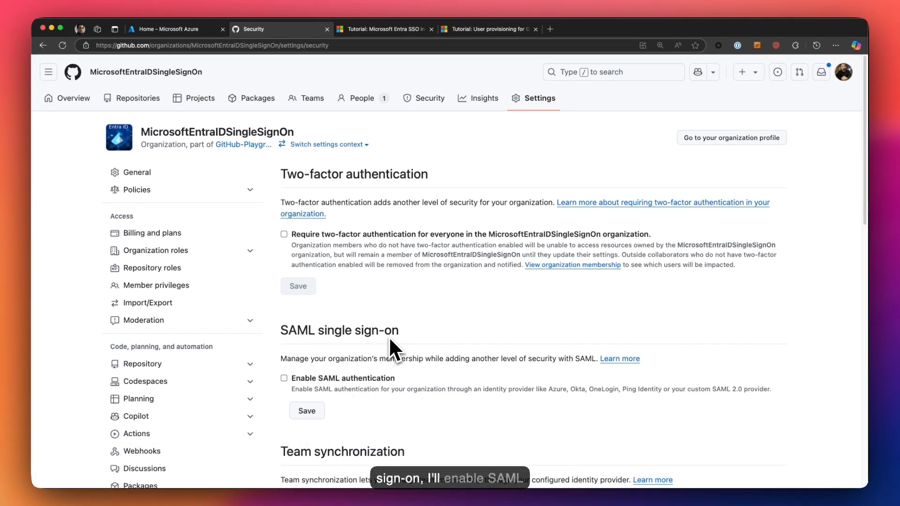
click(305, 380)
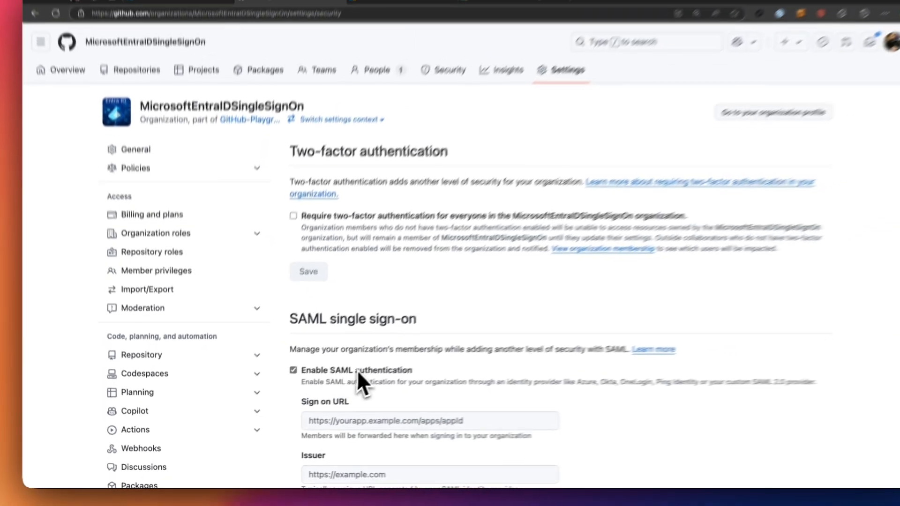
scroll(394, 373, down, 5)
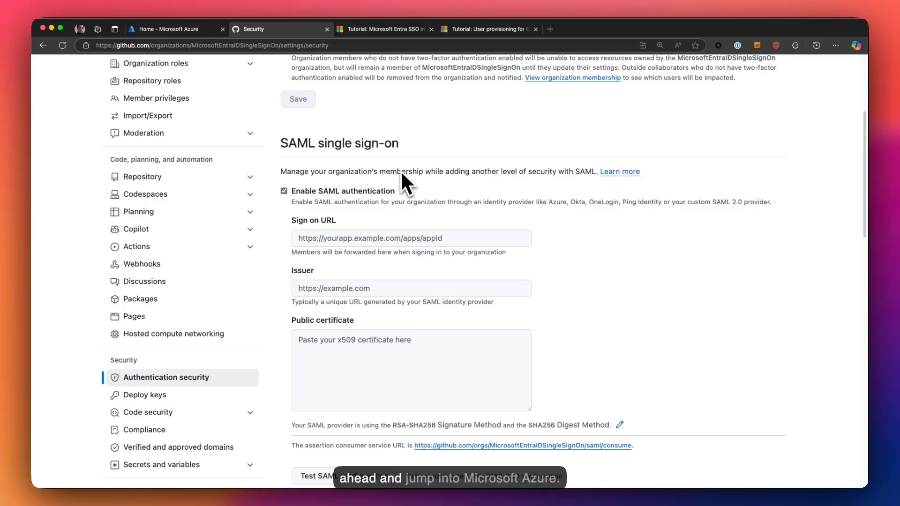
Step: Switch to Microsoft Azure and start a new enterprise application from the "GitHub Enterprise Cloud - Organization" gallery template, searching for "github"
click(182, 35)
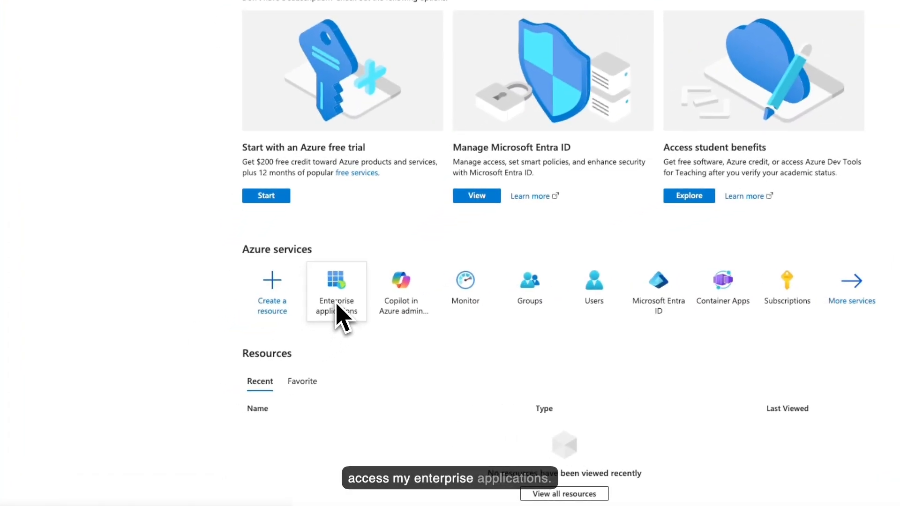
click(283, 328)
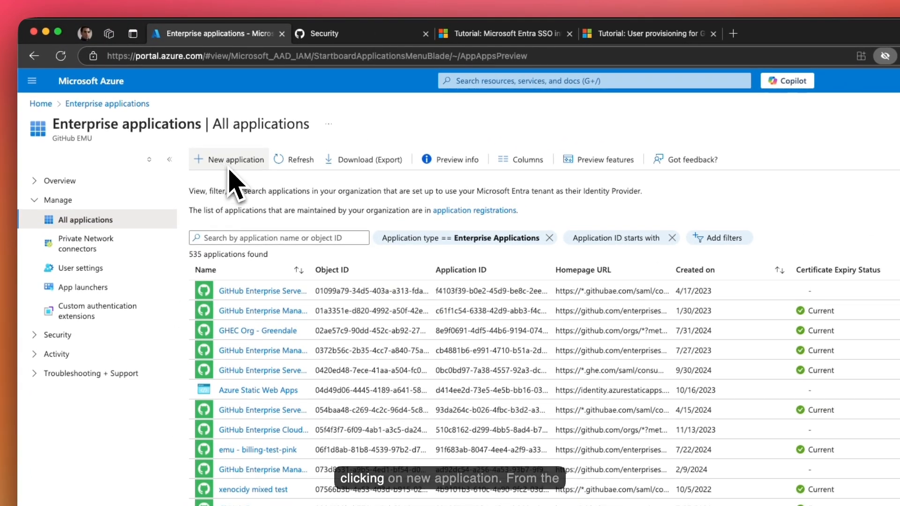
click(230, 169)
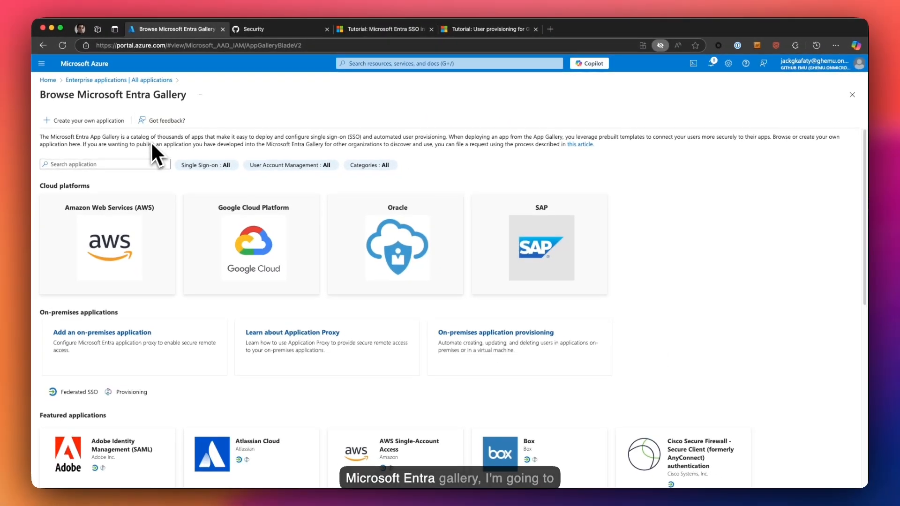
text(github)
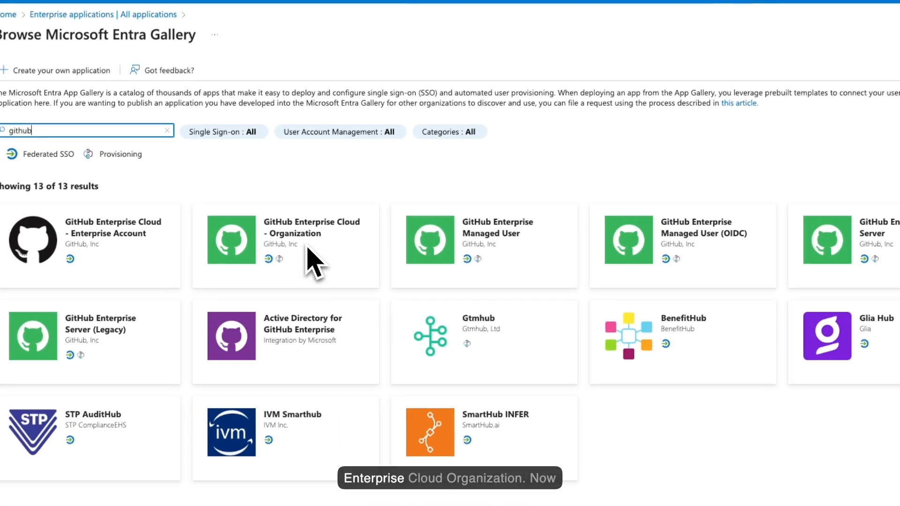
click(299, 251)
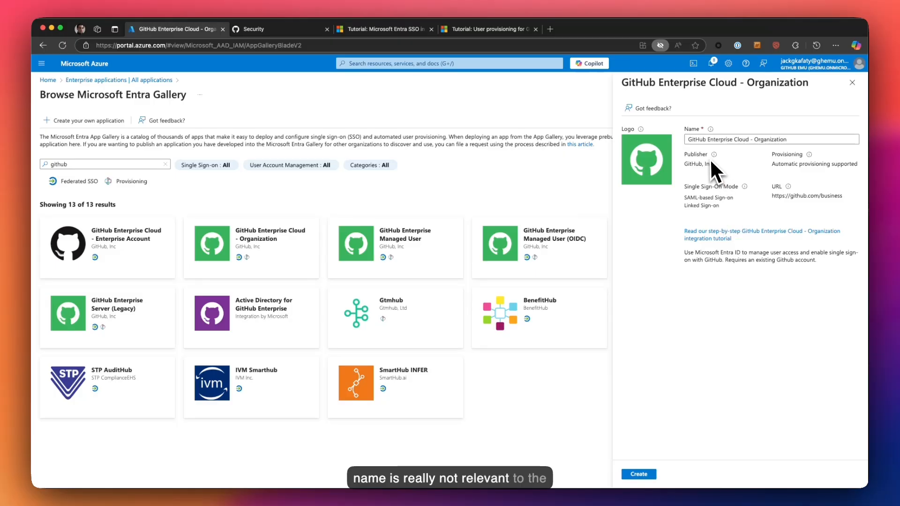
Step: Switch to the GitHub security page and copy the organization name MicrosoftEntraIDSingleSignOn from its URL
mouse_move(719, 160)
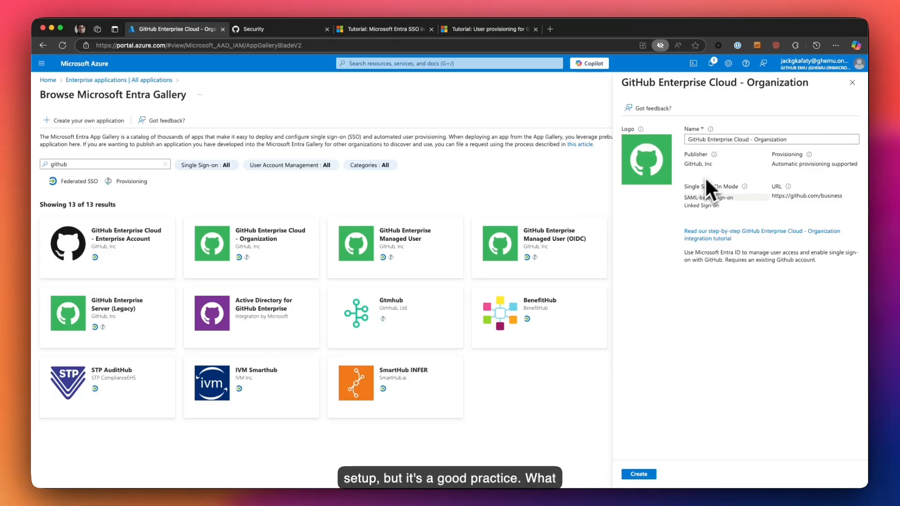
click(274, 30)
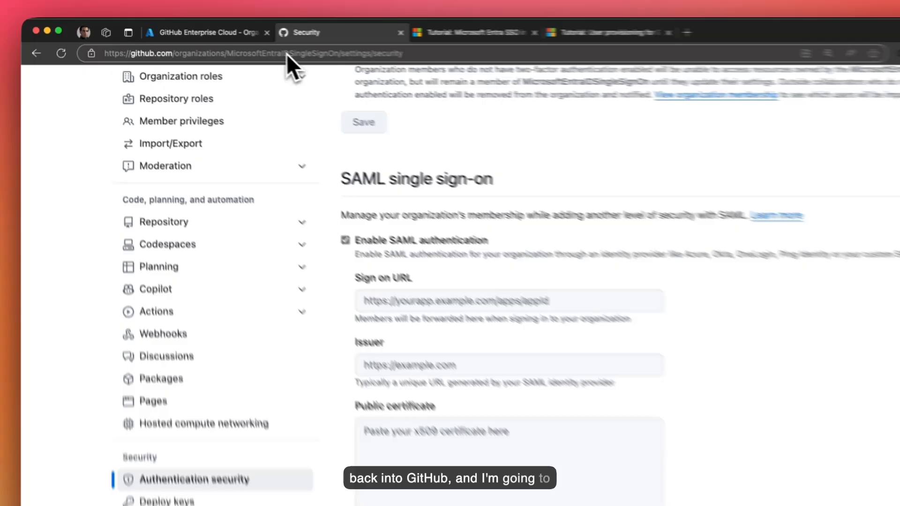
double_click(287, 53)
key(super+c)
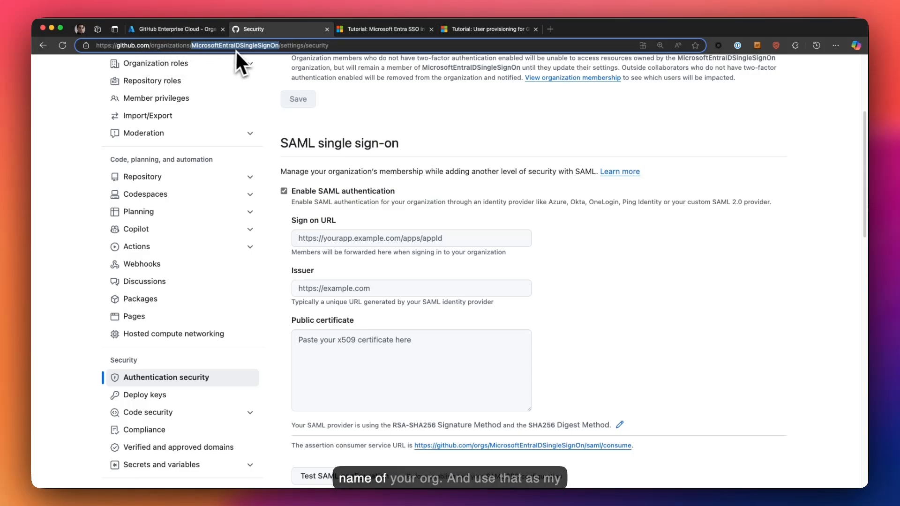
Step: Return to Microsoft Azure, name the application "GitHub Enterprise Cloud - MicrosoftEntraIDSingleSignOn" and create it
click(187, 32)
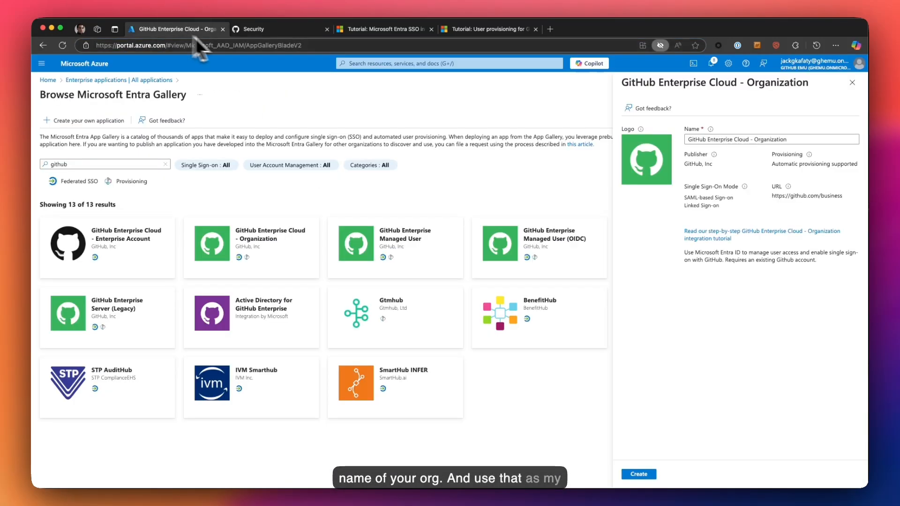
drag(755, 139, 787, 140)
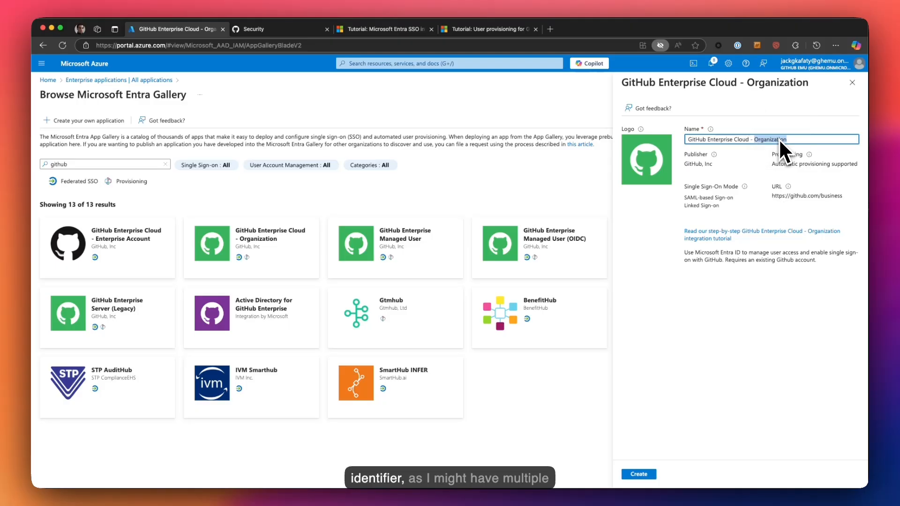
key(super+v)
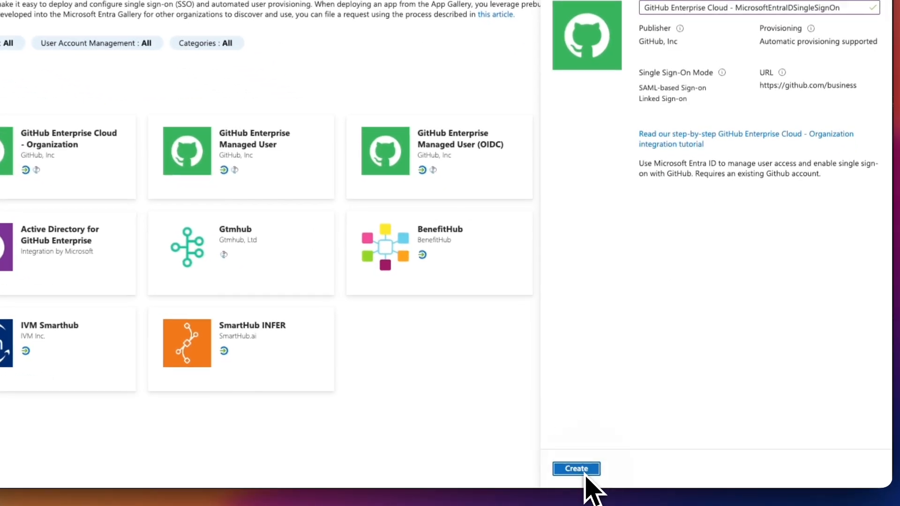
click(645, 474)
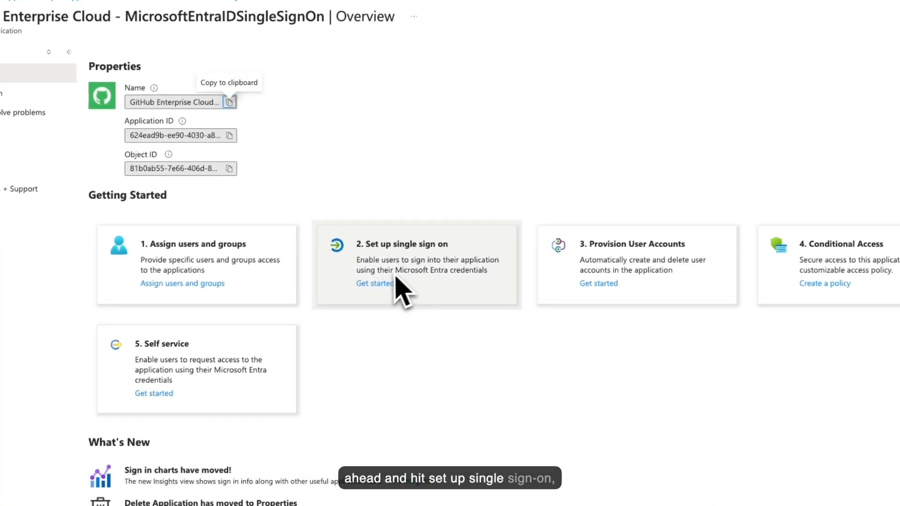
Step: Open the new application's single sign-on setup with the SAML method
click(378, 284)
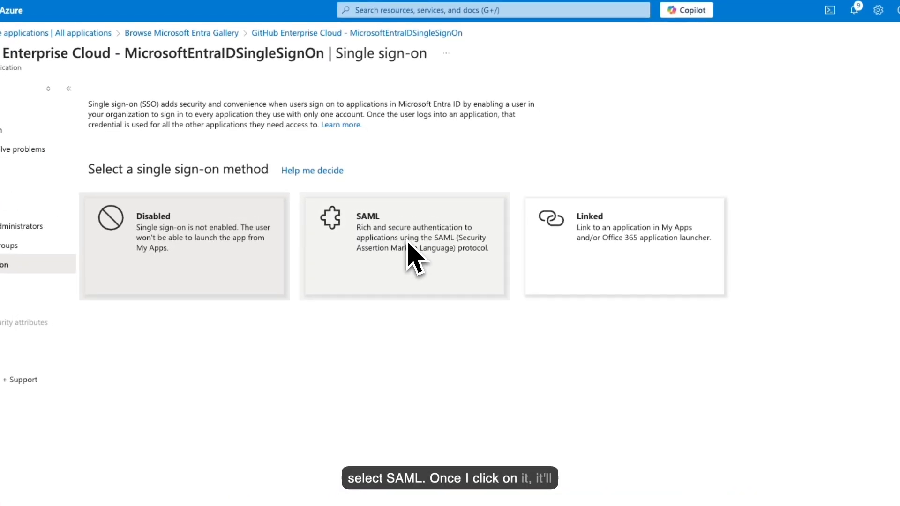
click(387, 236)
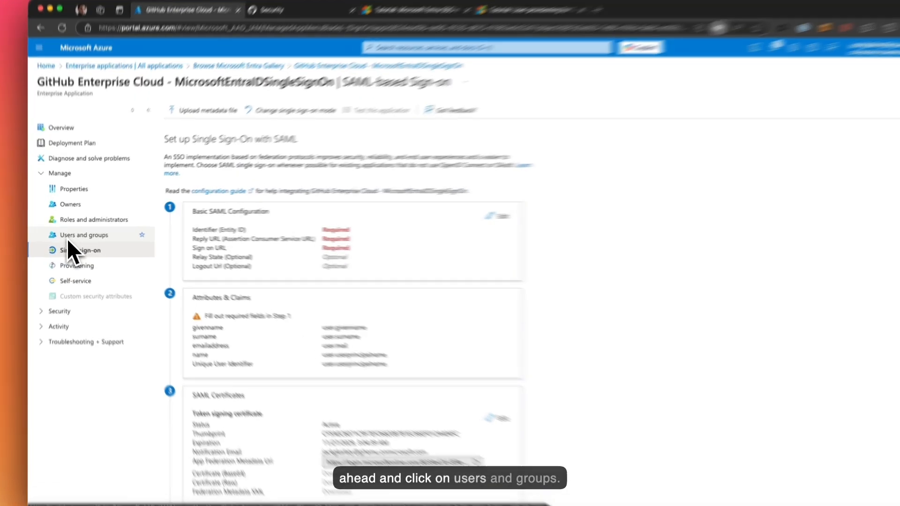
Step: Find the intended user by name and assign that account to the enterprise application
click(78, 234)
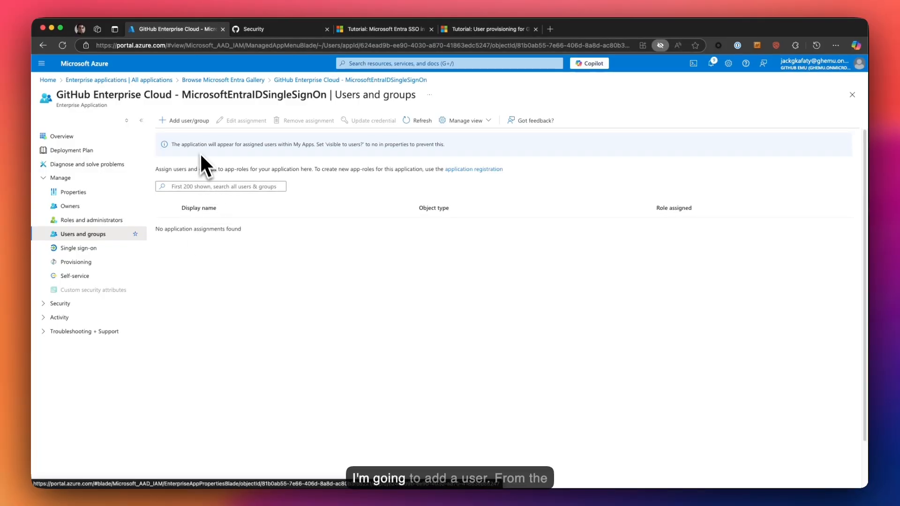
click(189, 122)
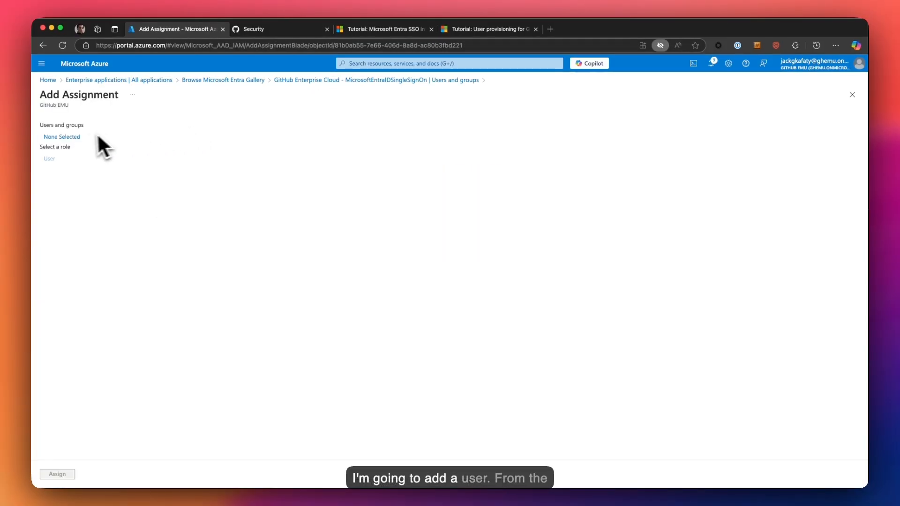
click(56, 138)
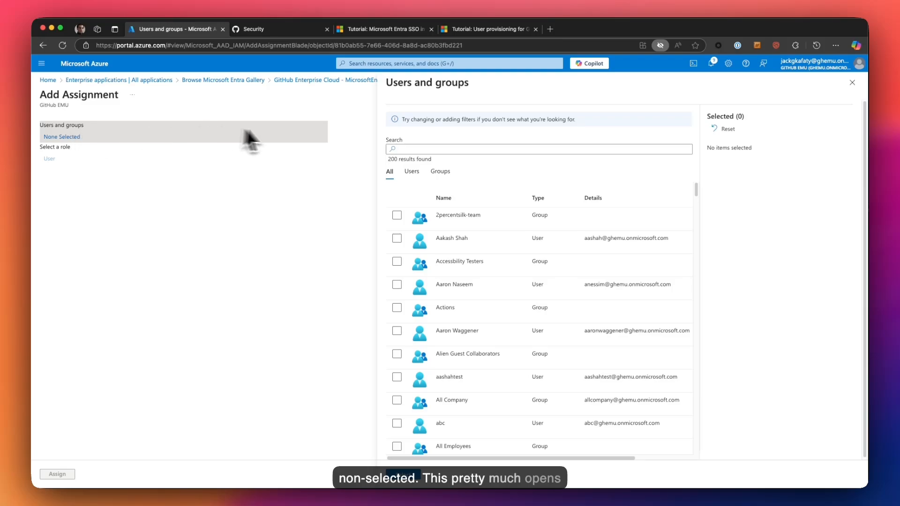
click(409, 149)
text(jack g)
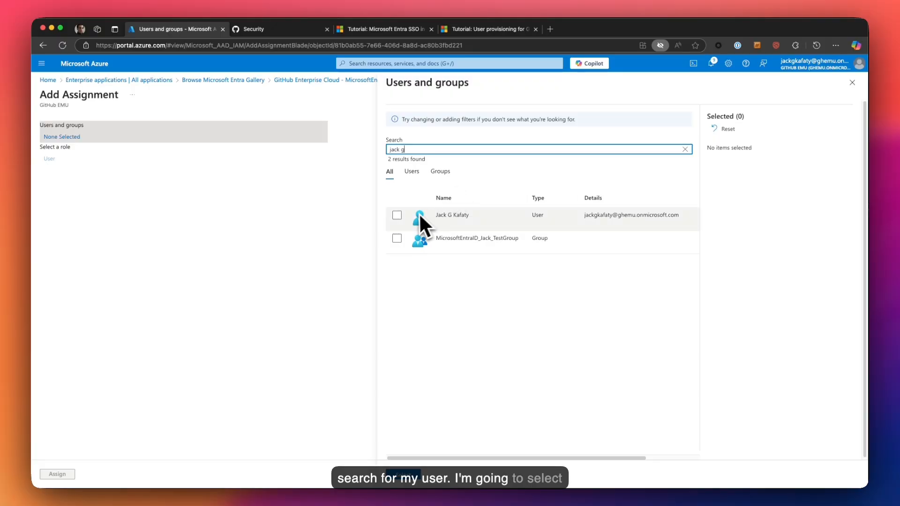
click(398, 218)
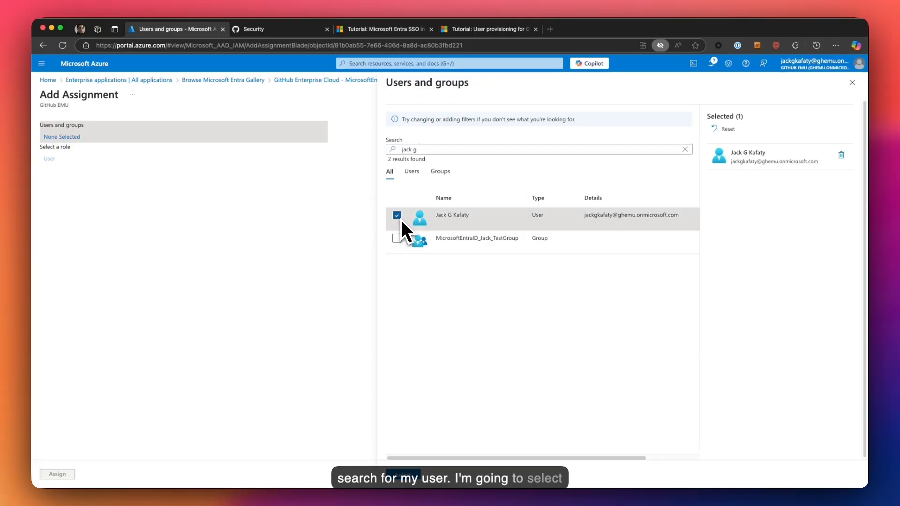
click(406, 474)
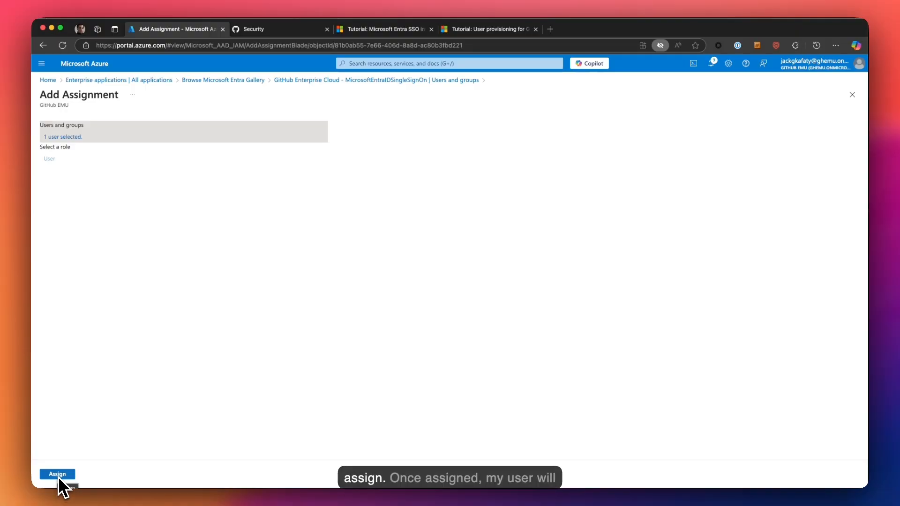
click(57, 475)
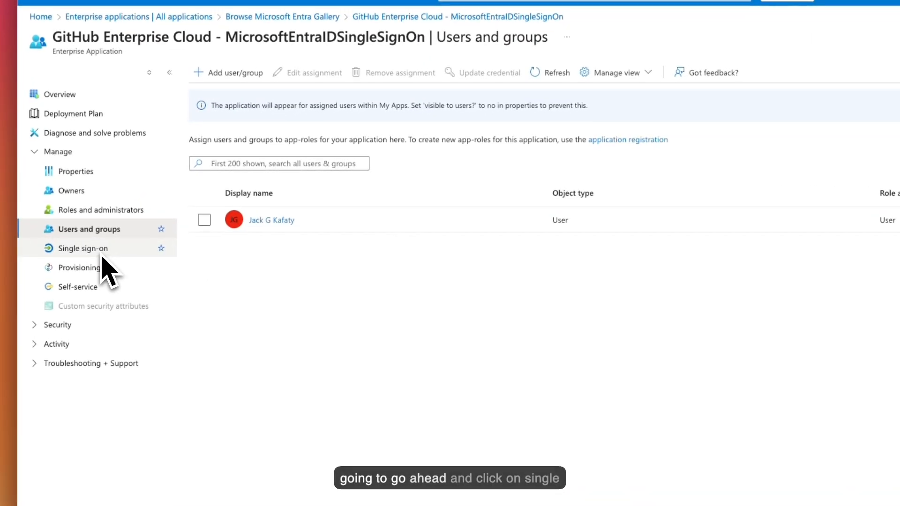
Step: Choose SAML as the single sign-on method and add an empty Identifier (Entity ID) entry in the Basic SAML Configuration
click(92, 252)
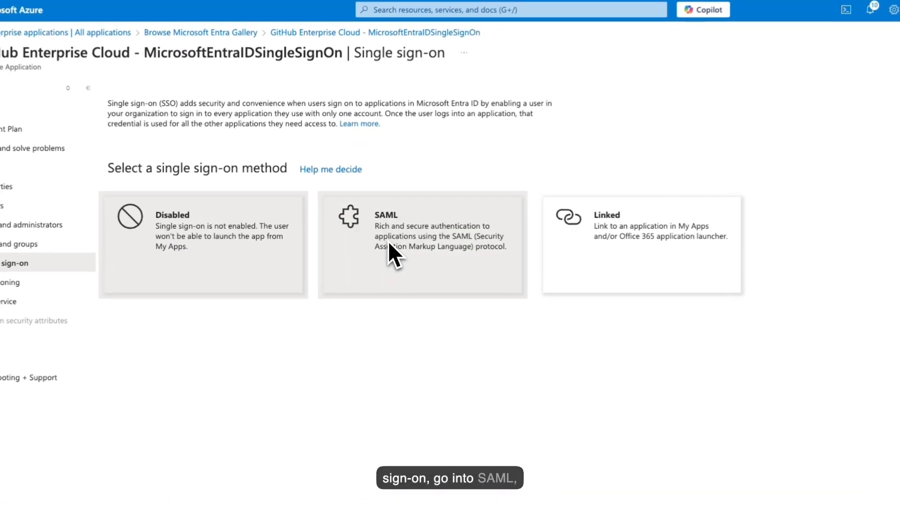
click(361, 238)
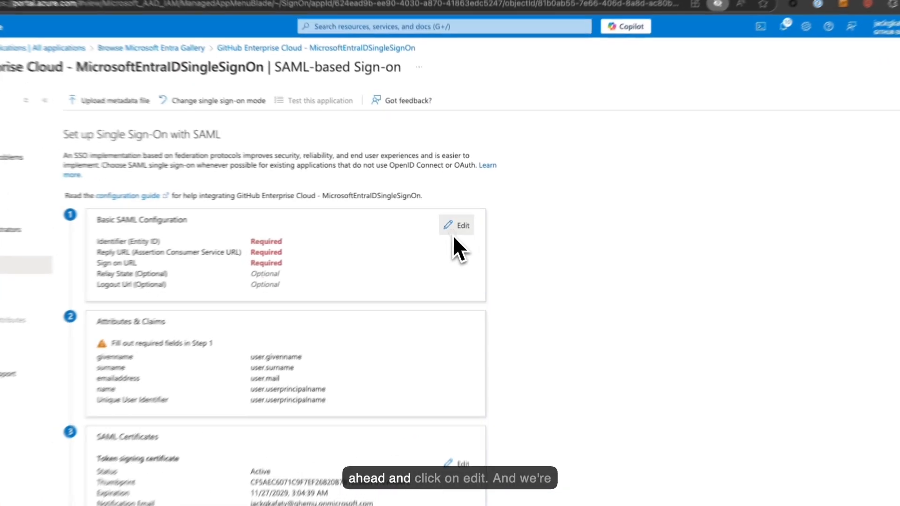
click(462, 221)
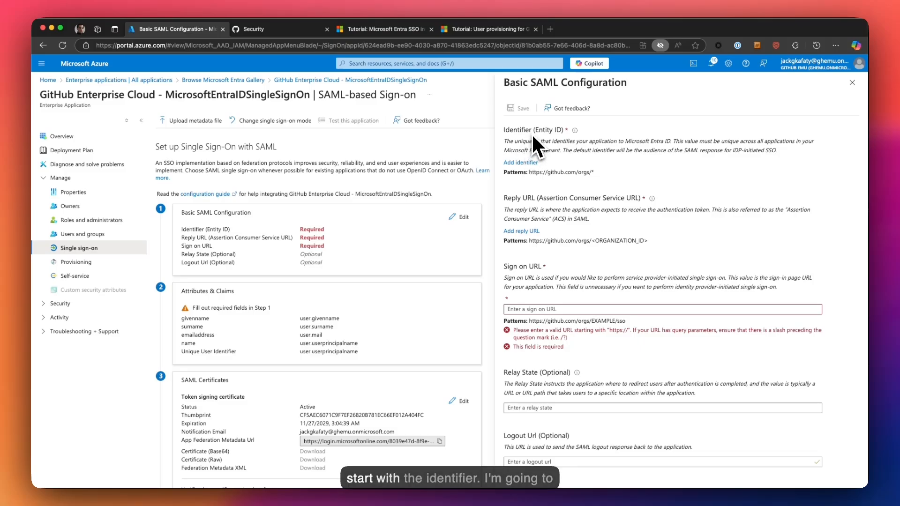
click(519, 162)
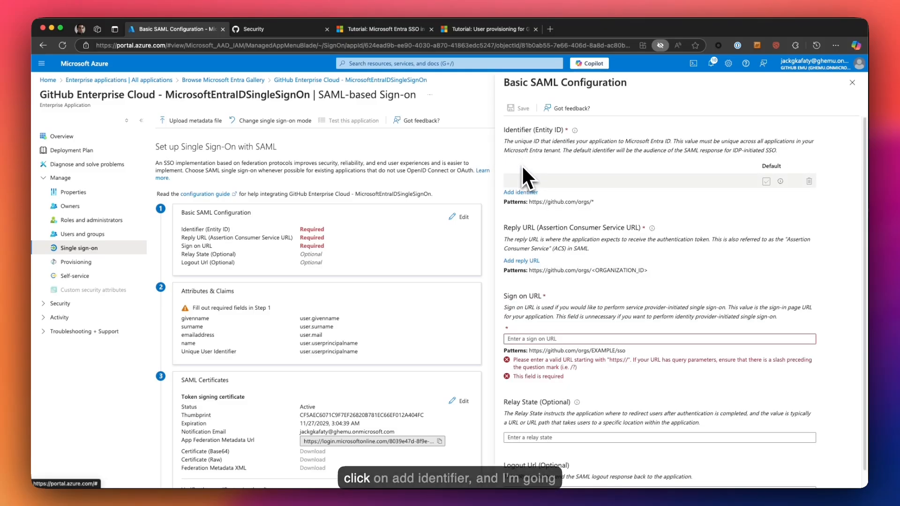
click(382, 34)
click(420, 279)
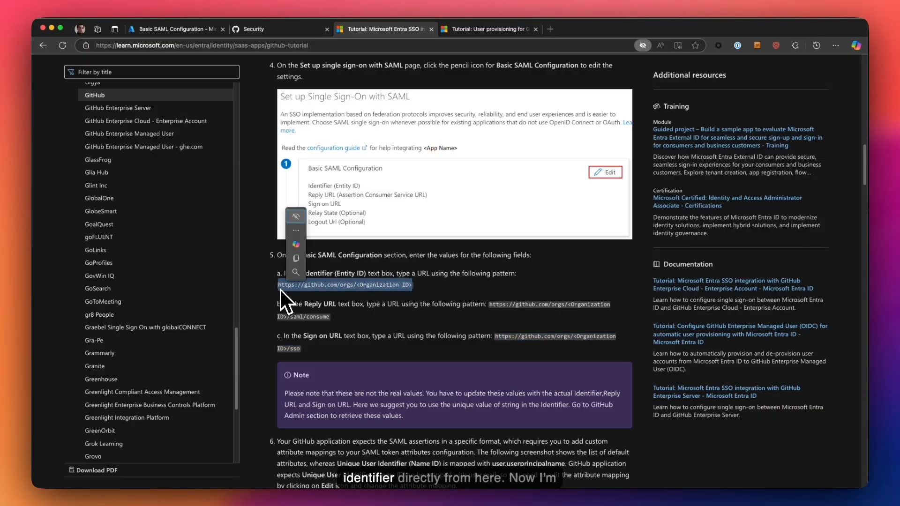
key(super+c)
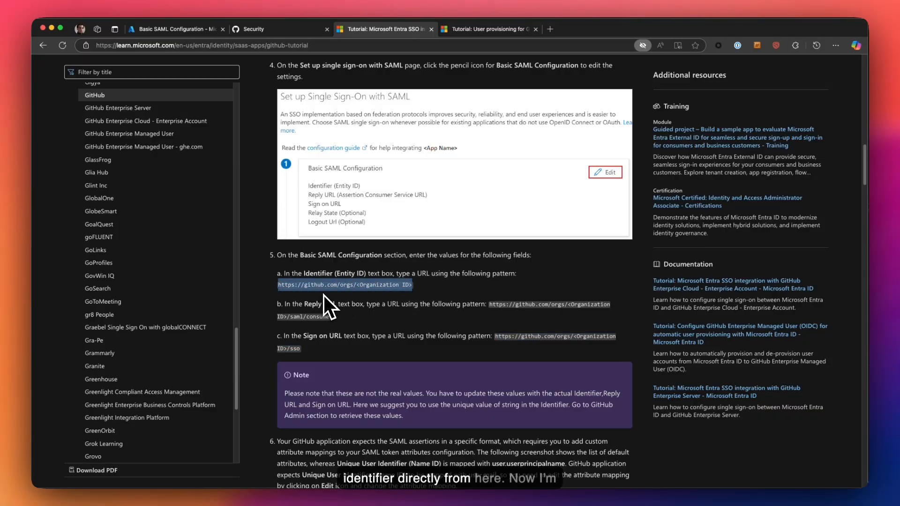
click(201, 31)
click(540, 181)
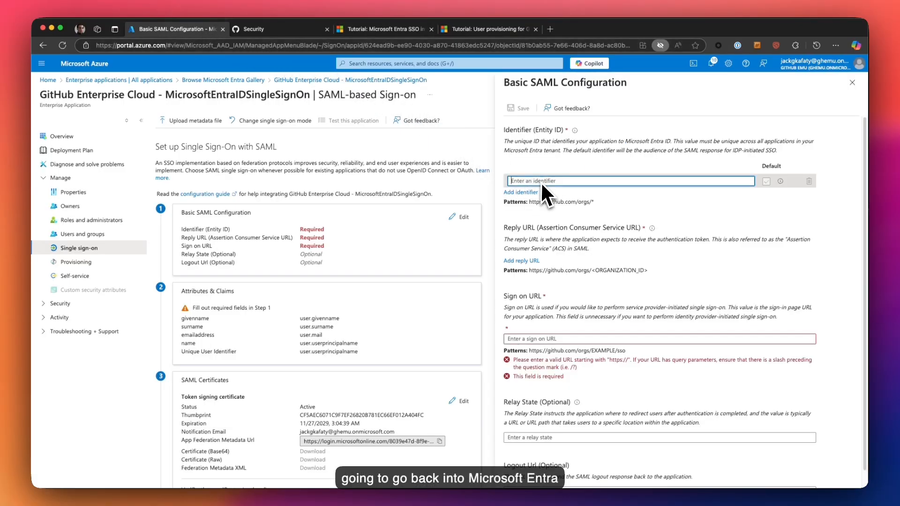
key(super+v)
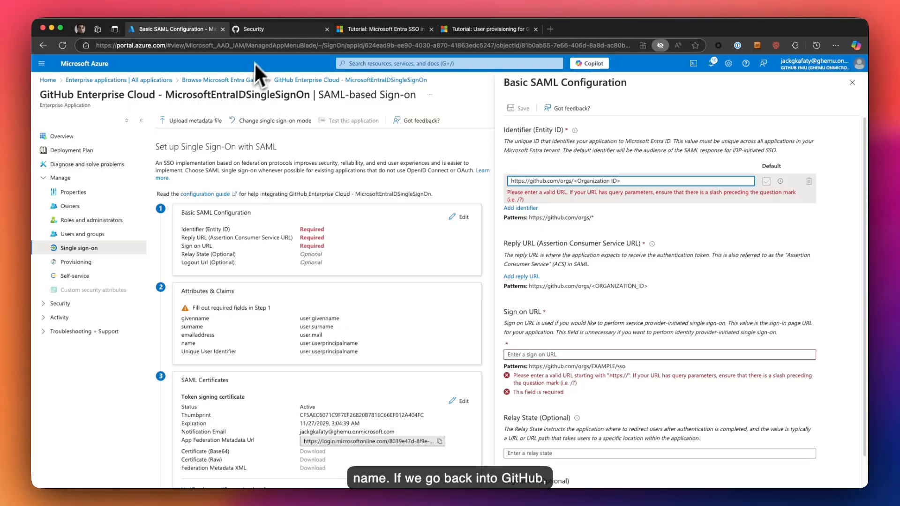
Step: Replace the <Organization ID> placeholder in the Identifier with MicrosoftEntraIDSingleSignOn, copied from the GitHub organization settings address
click(264, 30)
scroll(290, 79, up, 5)
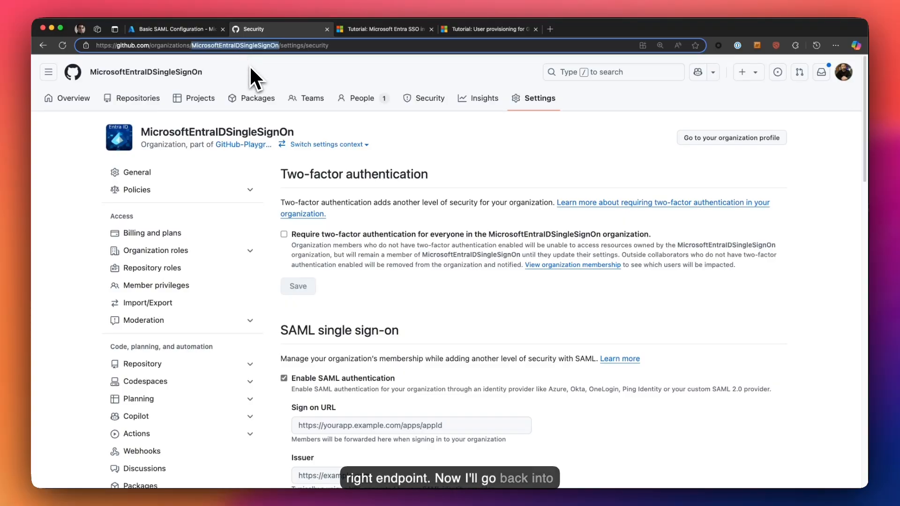
click(181, 30)
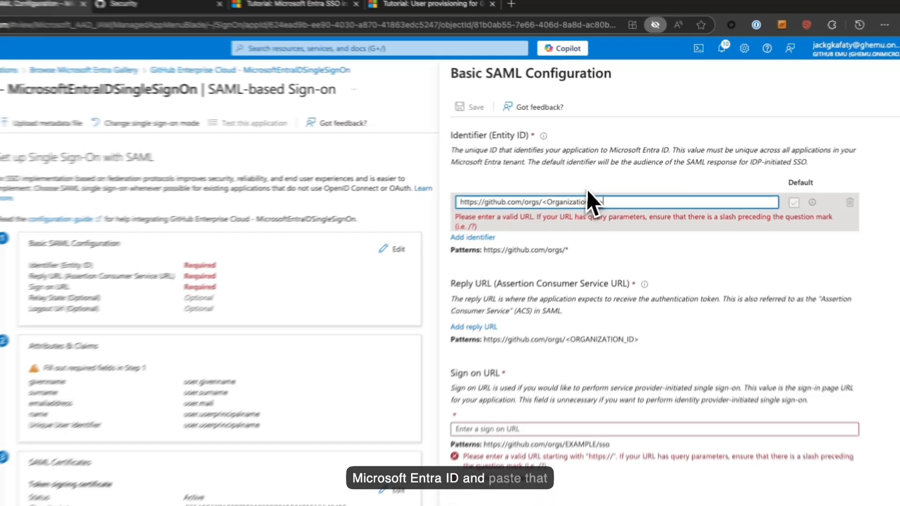
drag(621, 181, 576, 183)
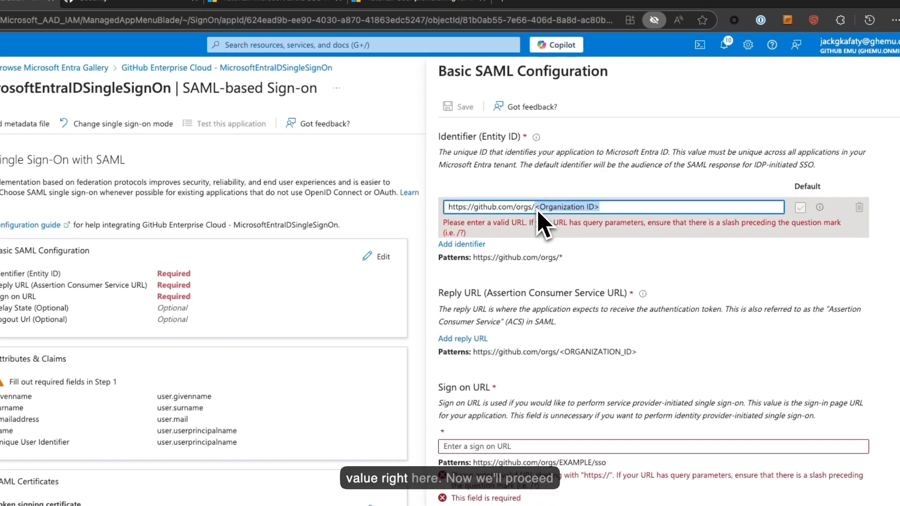
key(super+v)
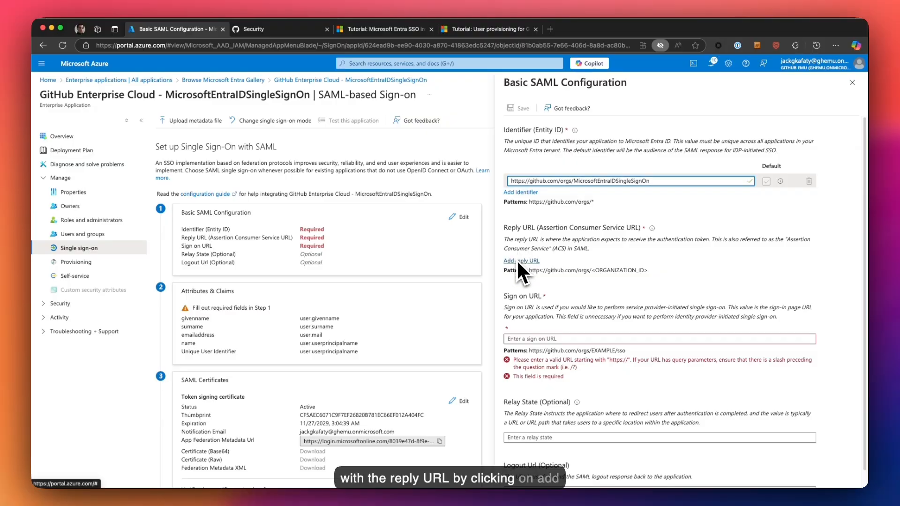
click(524, 262)
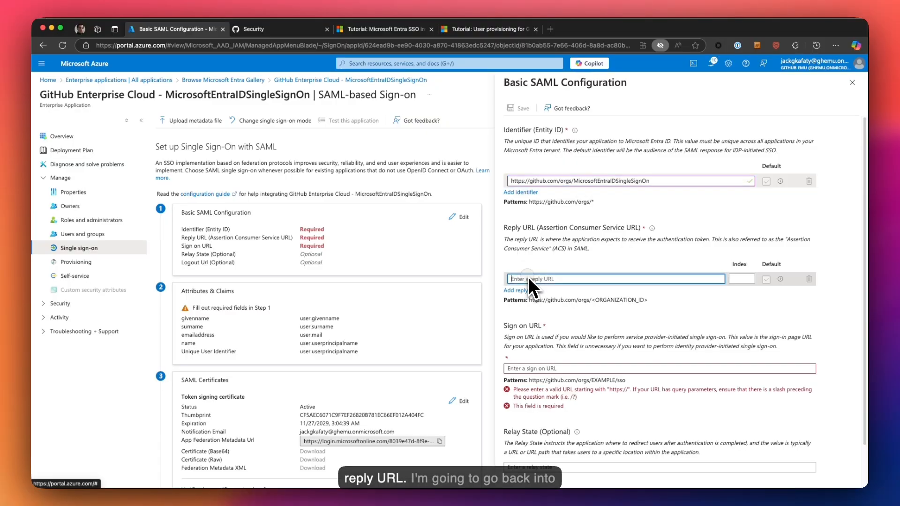
click(365, 32)
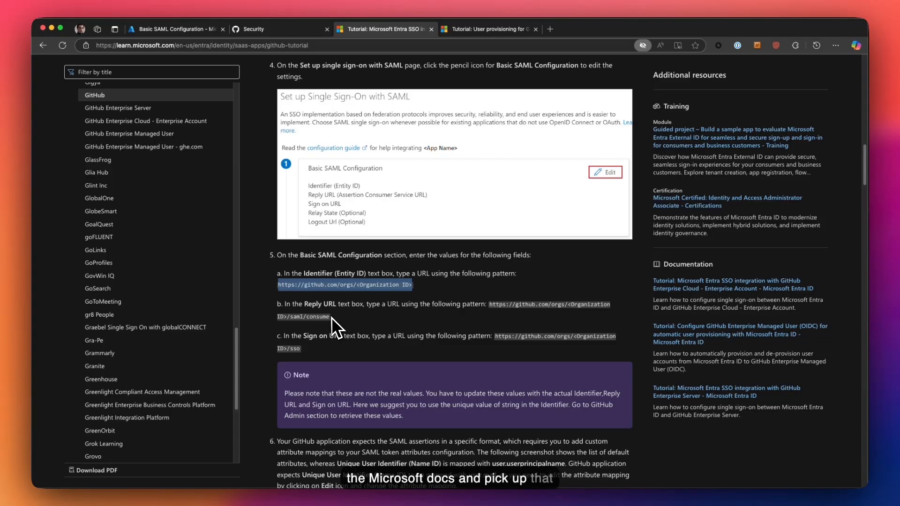
drag(330, 317, 495, 308)
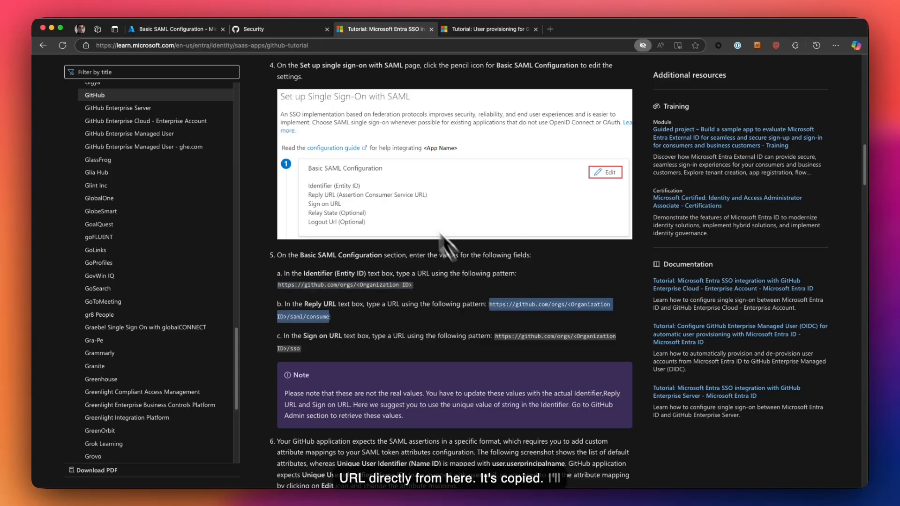
click(193, 29)
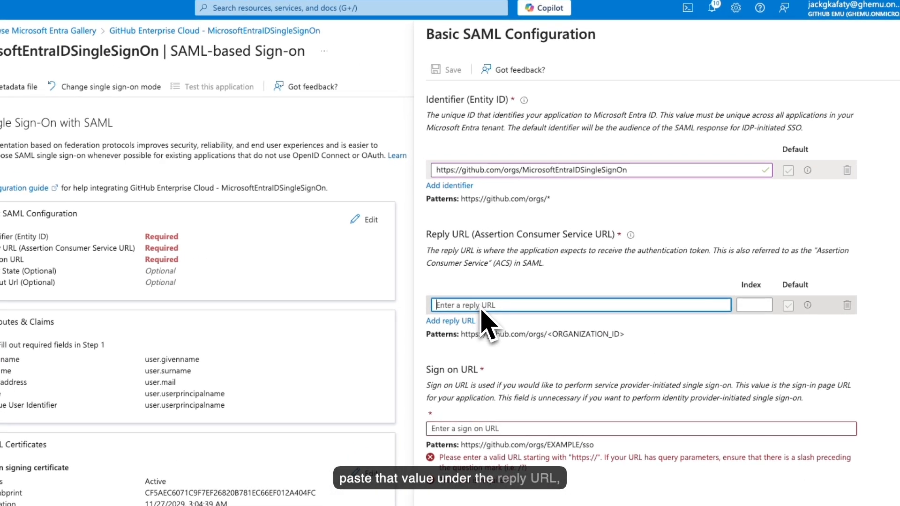
key(ctrl+v)
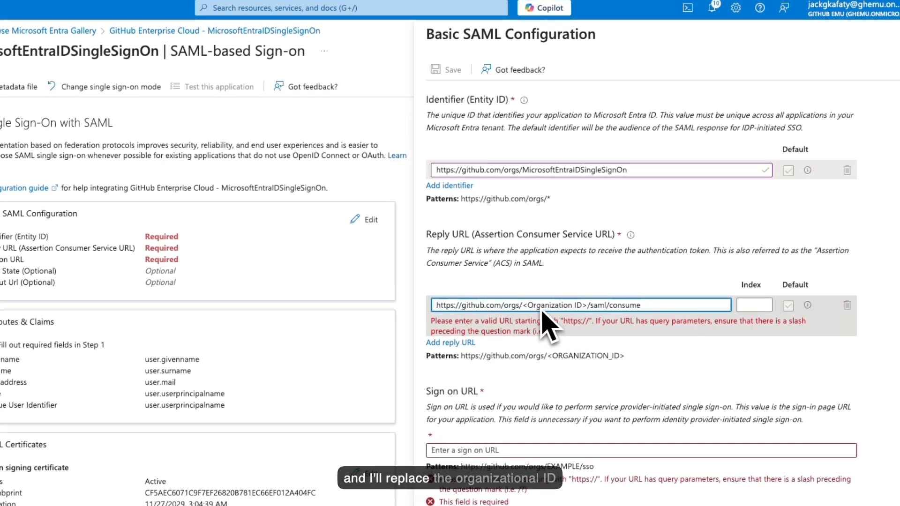
Step: Replace the <Organization ID> placeholder in the Reply URL with MicrosoftEntraIDSingleSignOn, copied from the Identifier
double_click(591, 170)
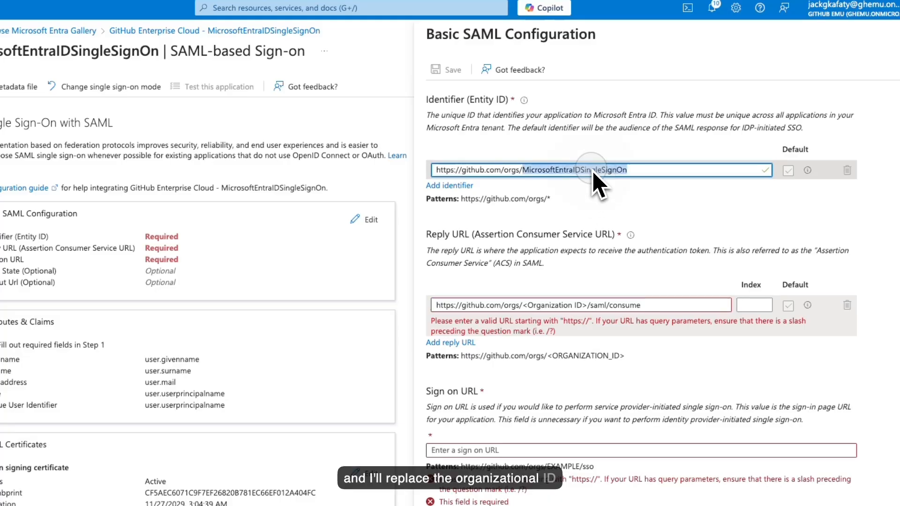
click(587, 306)
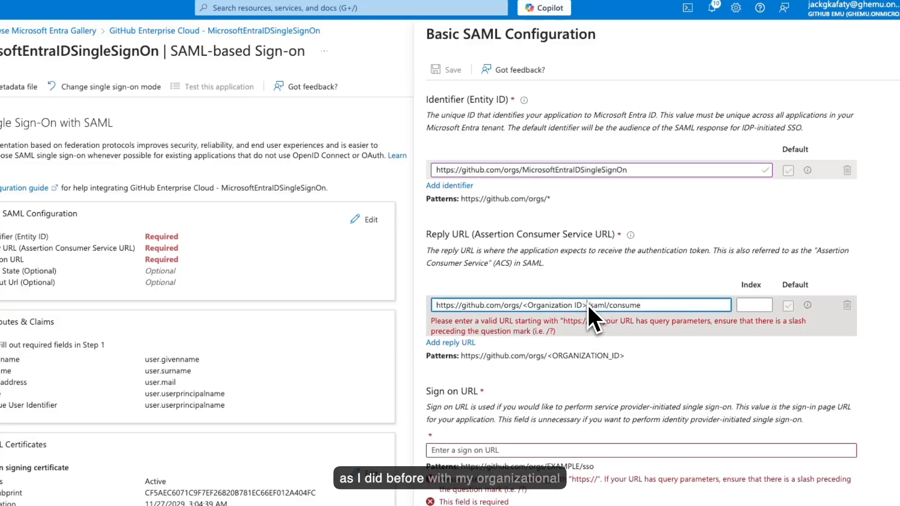
drag(589, 306, 524, 311)
key(ctrl+v)
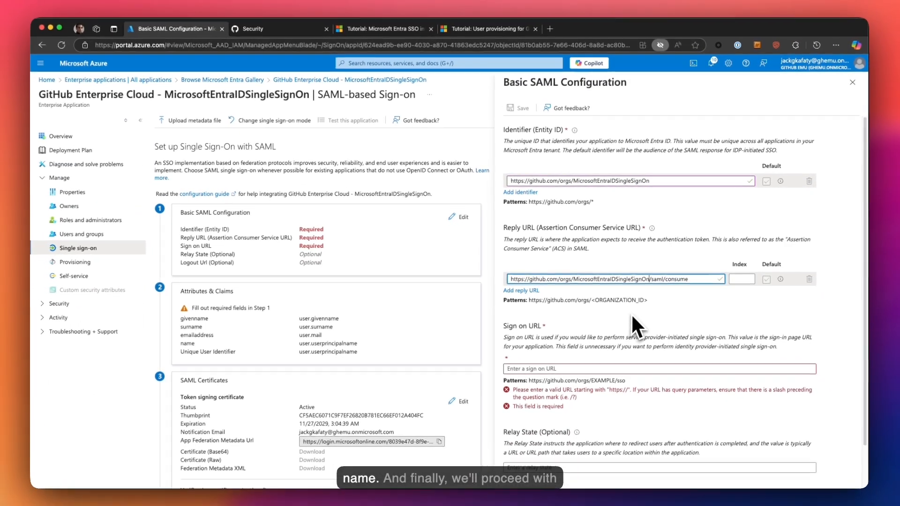
click(621, 321)
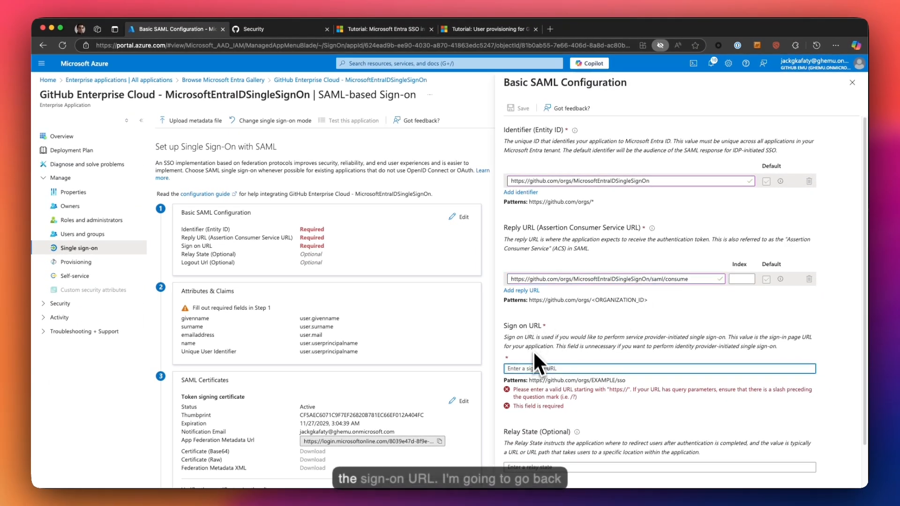
click(382, 32)
drag(301, 350, 502, 342)
key(super+c)
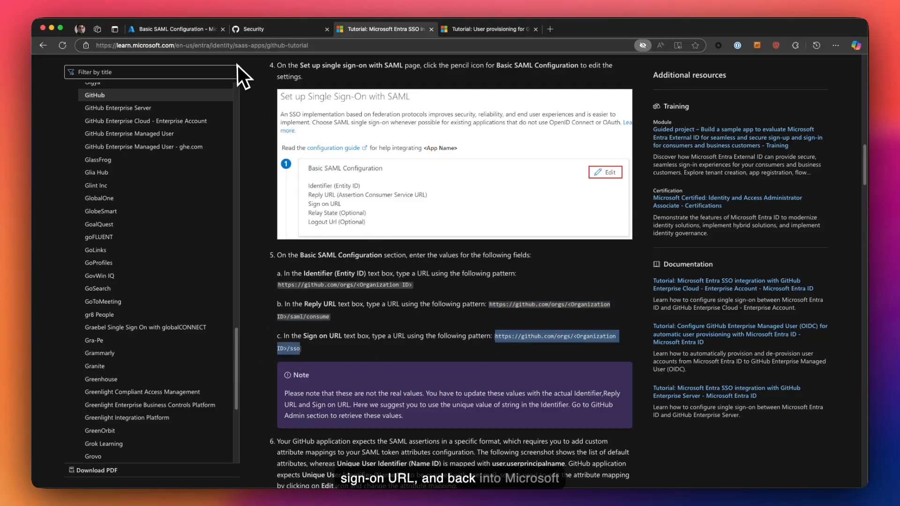
click(193, 31)
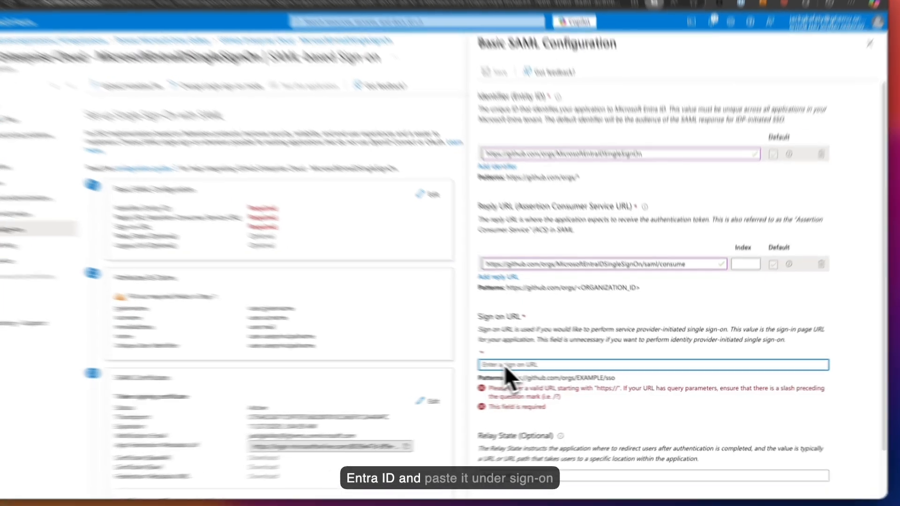
key(super+v)
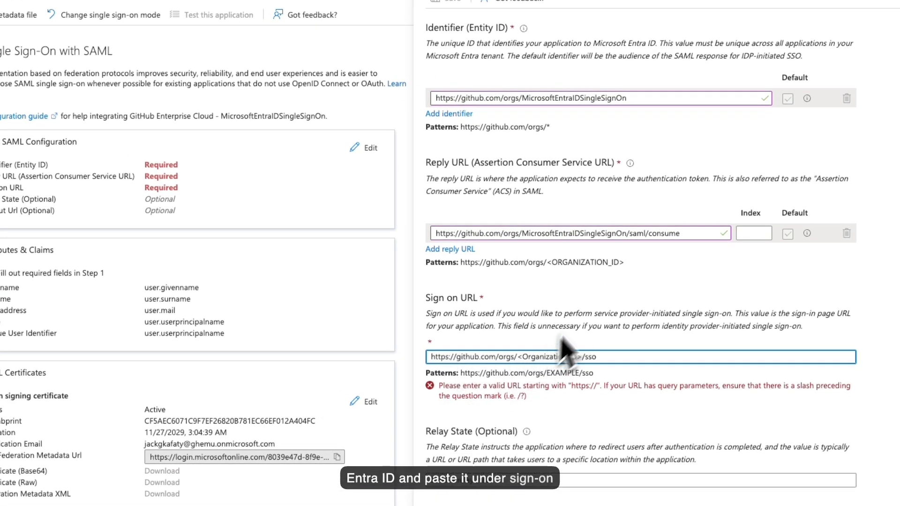
Step: Replace the <Organization ID> placeholder in the Sign on URL with MicrosoftEntraIDSingleSignOn, copied from the Reply URL
click(559, 234)
double_click(559, 234)
key(ctrl+c)
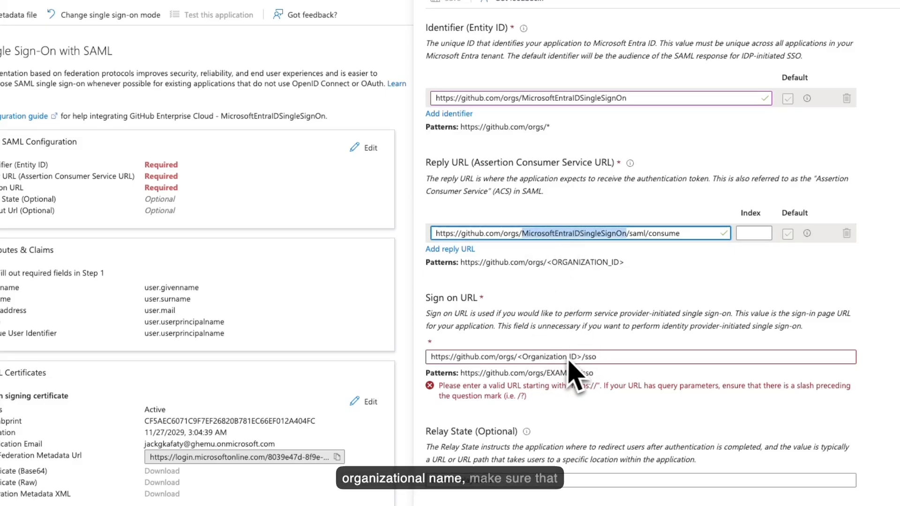
drag(583, 358, 524, 362)
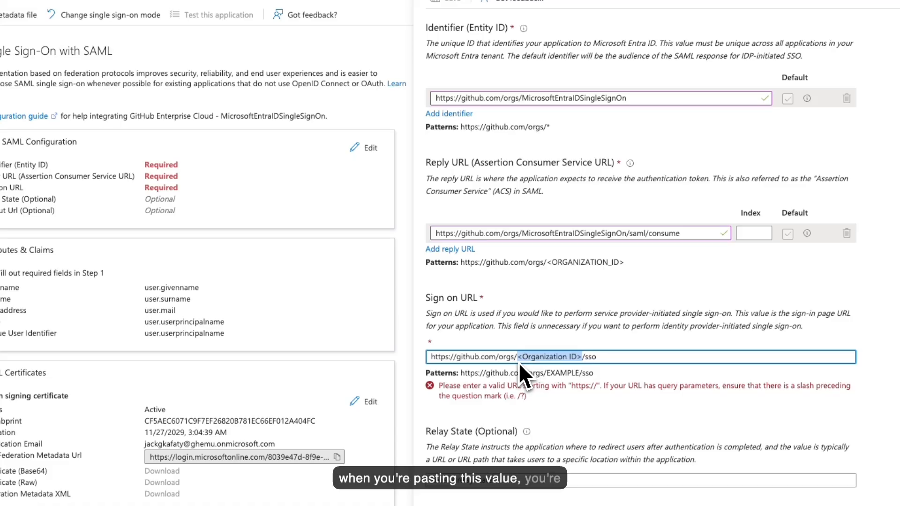
key(ctrl+v)
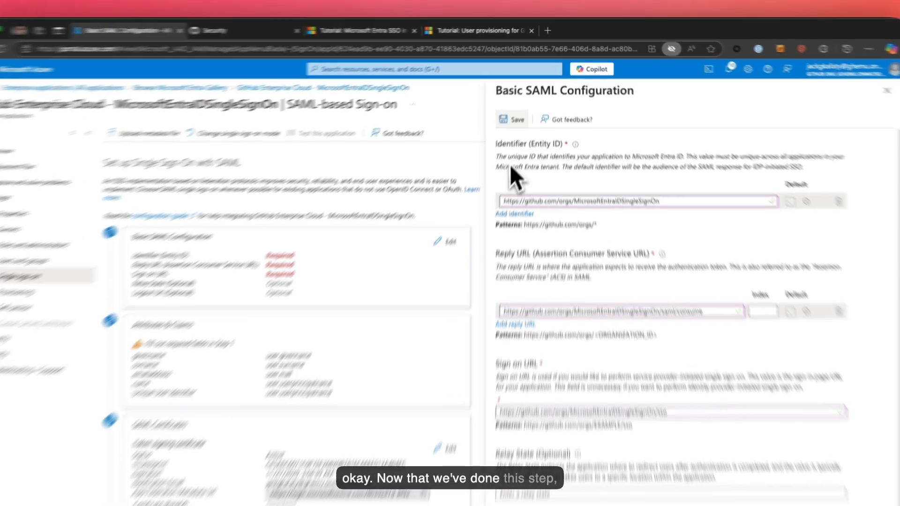
Step: Save the Basic SAML Configuration, close it, and postpone the single sign-on test
click(512, 122)
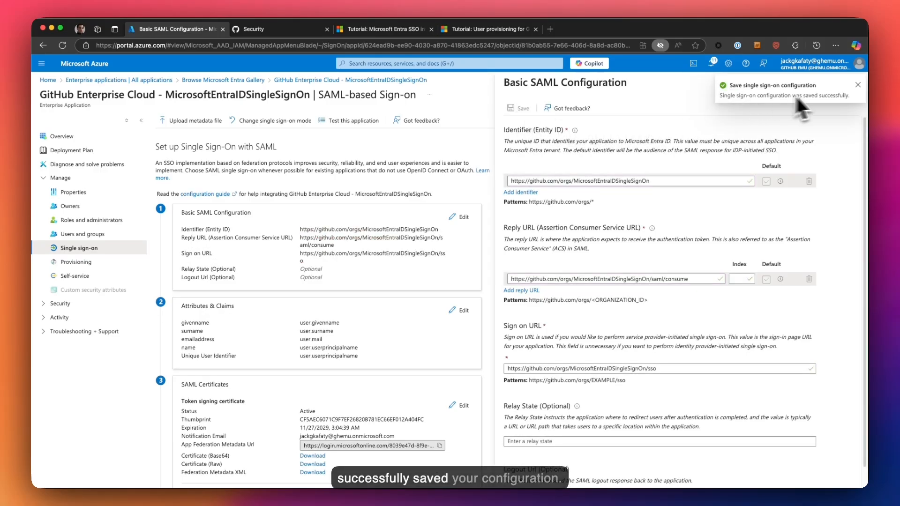
click(858, 86)
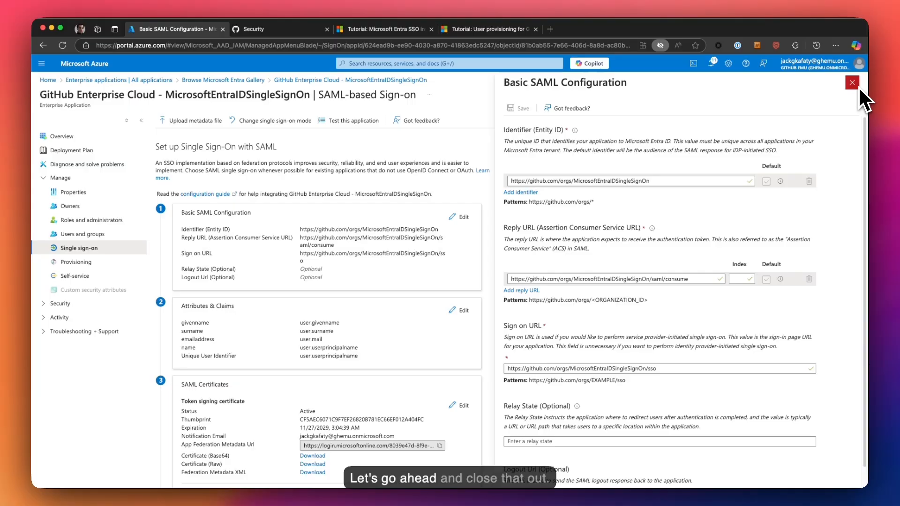
click(852, 83)
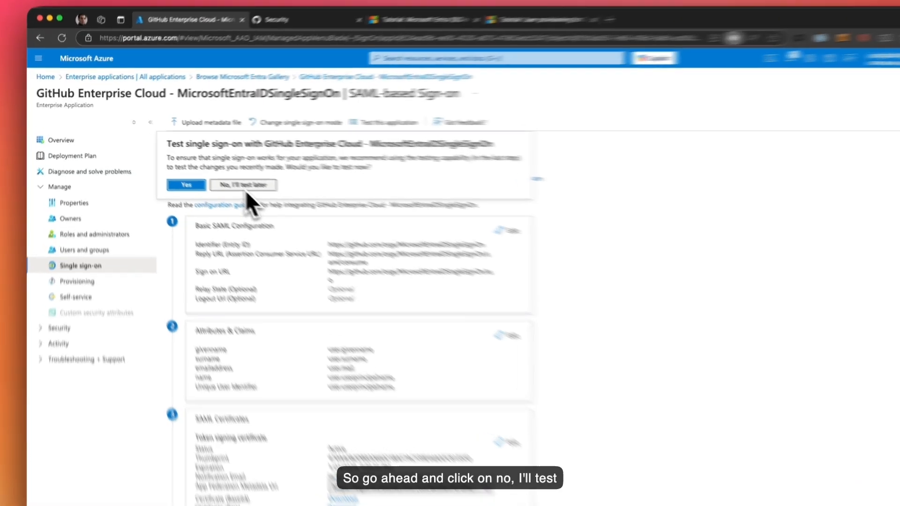
click(233, 177)
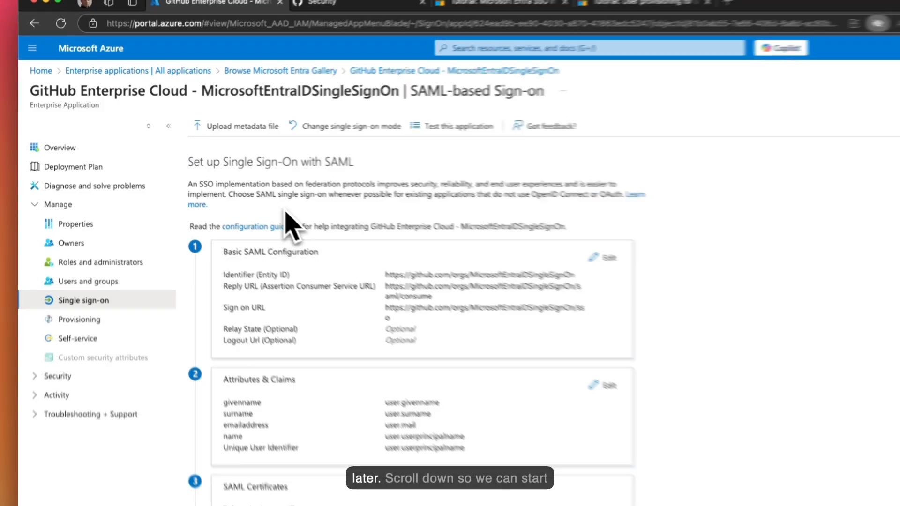
Step: Copy the application's Login URL and paste it as the Sign on URL in the GitHub organization's SAML single sign-on settings
scroll(502, 206, down, 2)
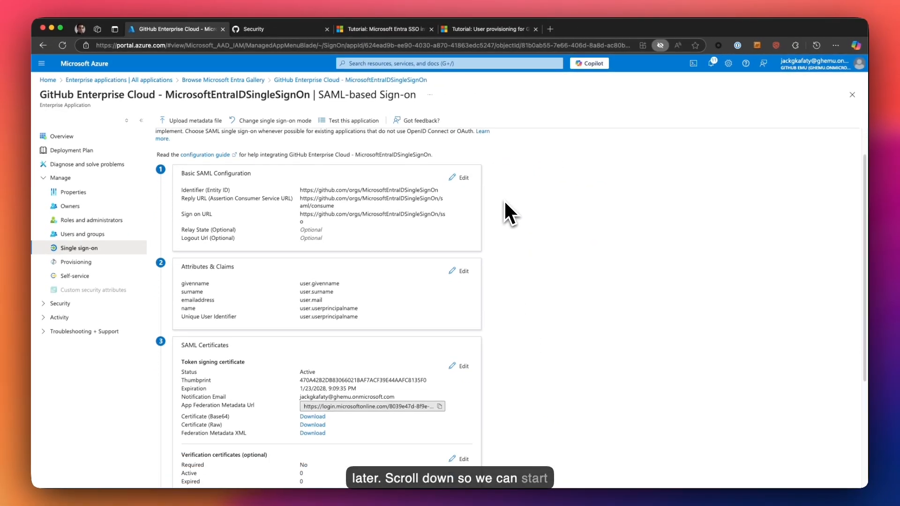
scroll(506, 203, down, 4)
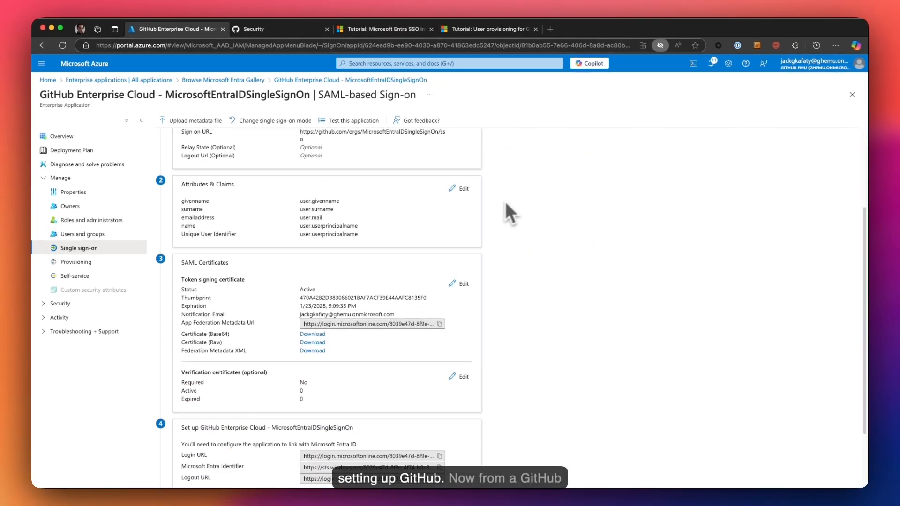
scroll(506, 213, down, 3)
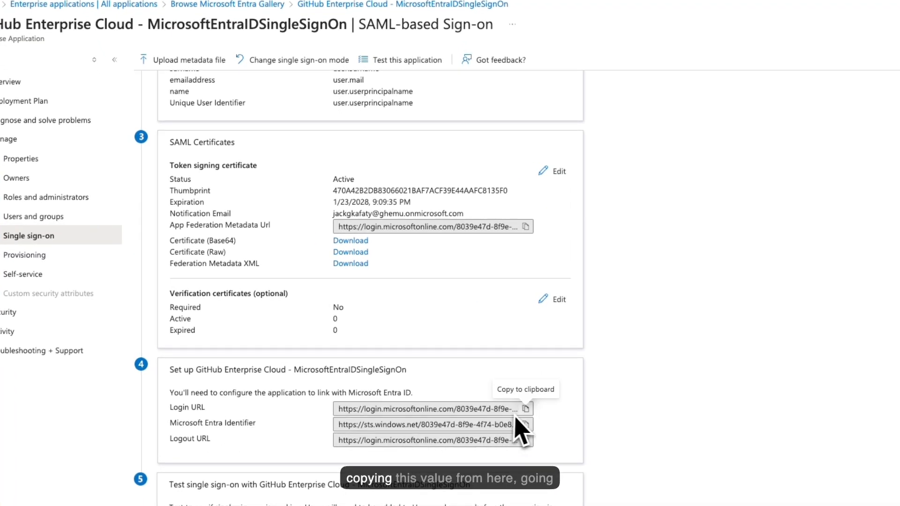
click(439, 374)
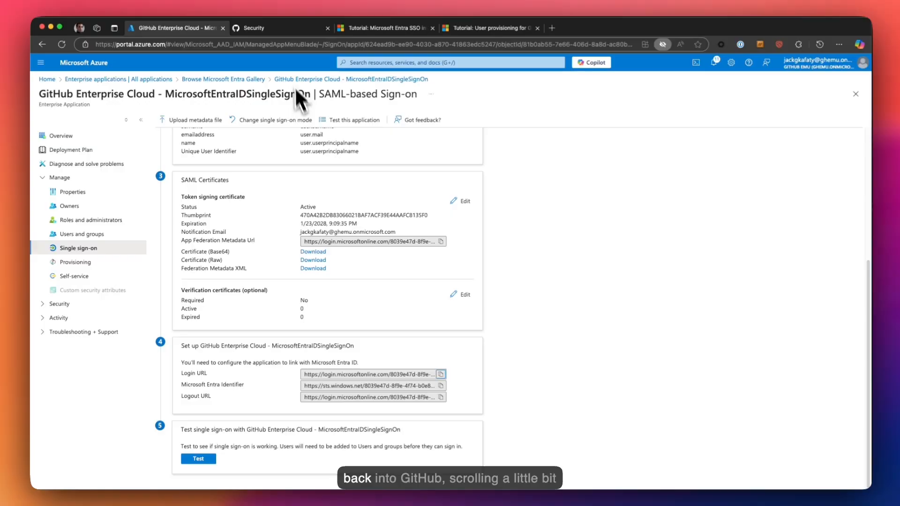
click(286, 30)
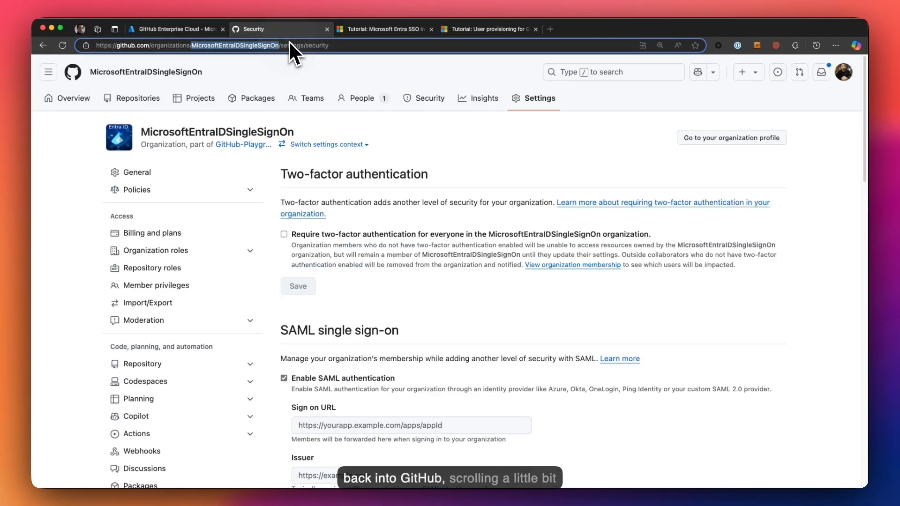
scroll(450, 319, down, 3)
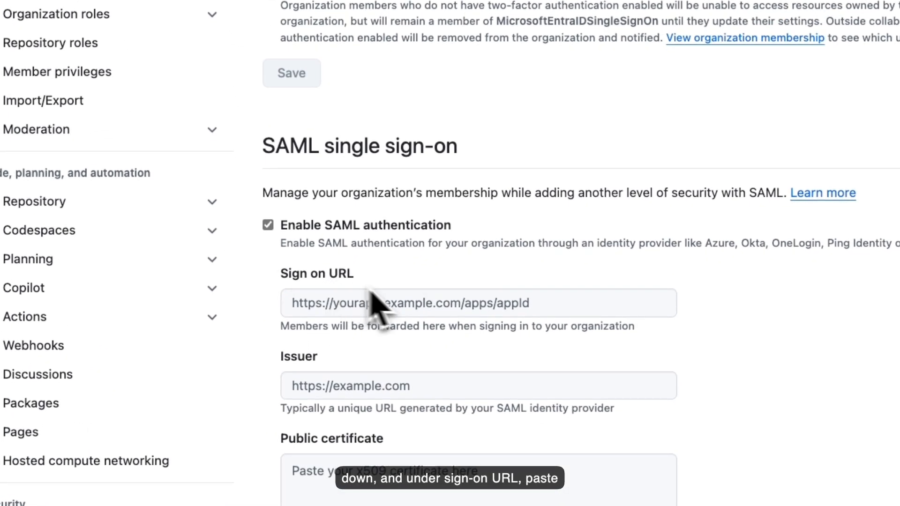
click(393, 359)
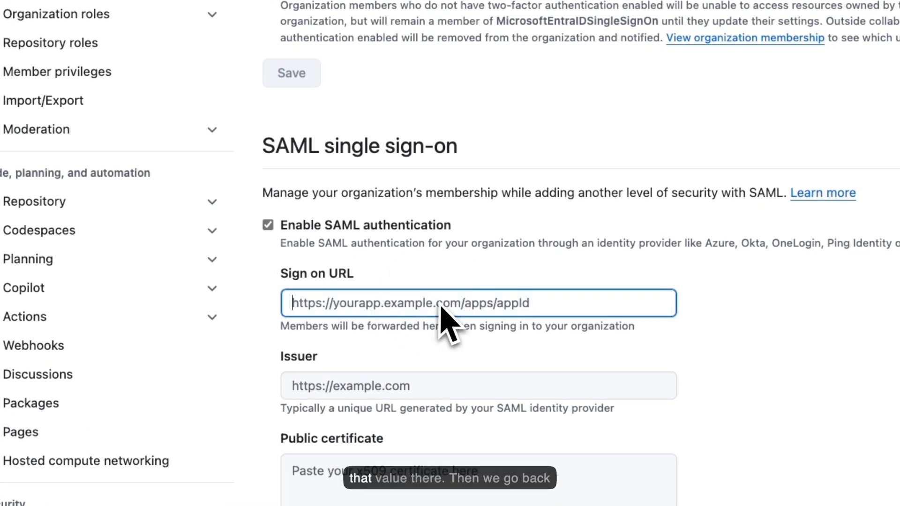
key(super+v)
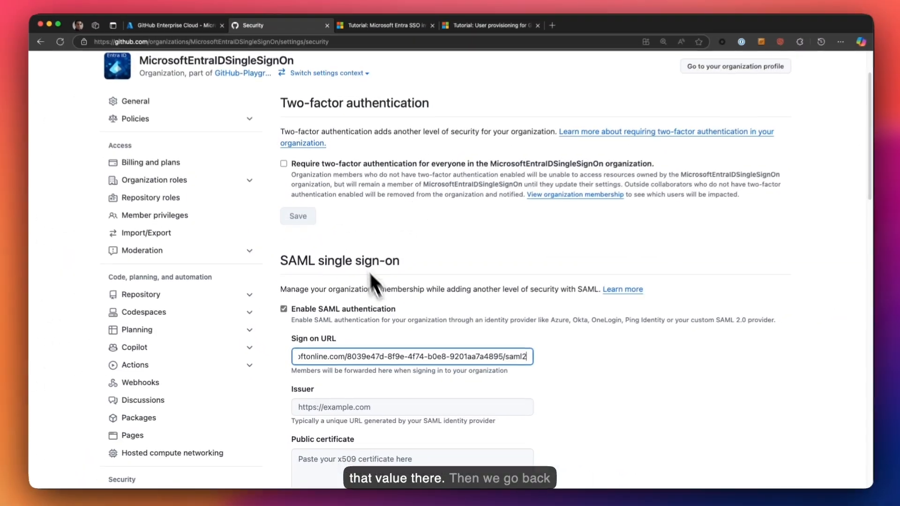
Step: Copy the application's Microsoft Entra Identifier and paste it as the Issuer in the GitHub organization's SAML single sign-on settings
click(197, 33)
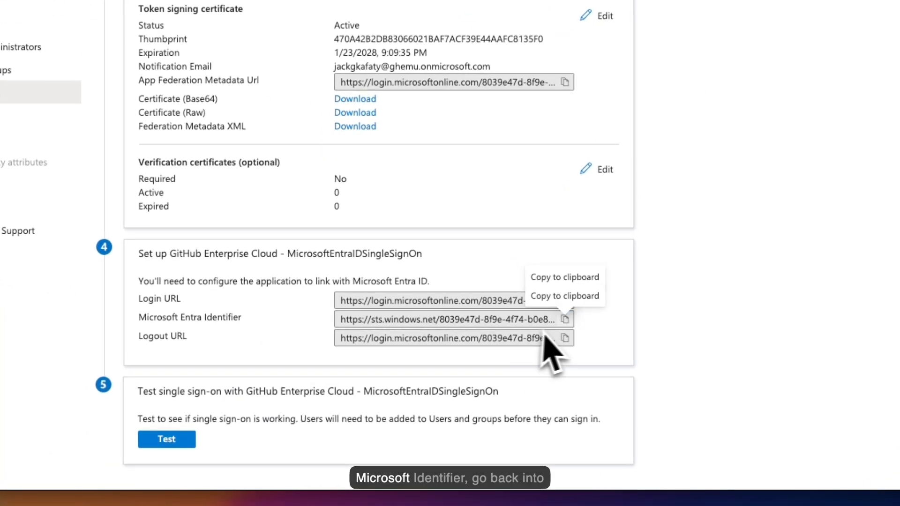
click(439, 384)
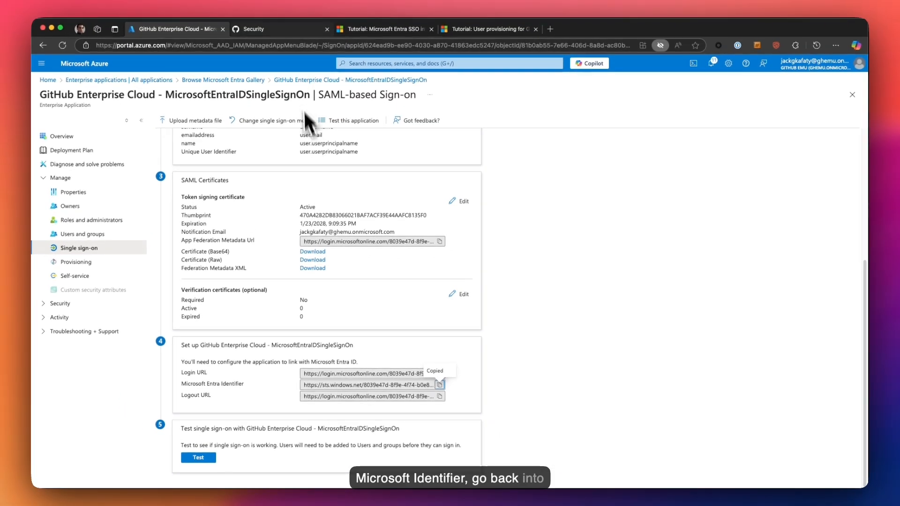
click(281, 30)
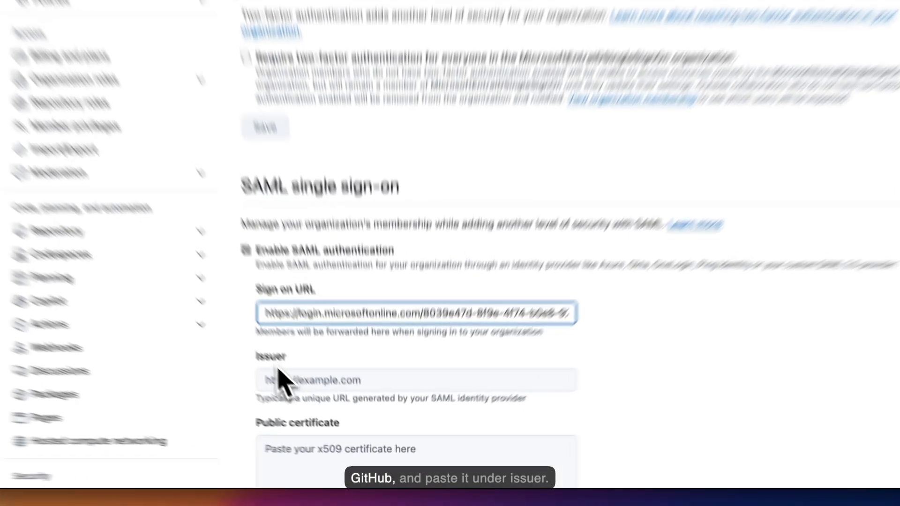
click(315, 409)
key(super+v)
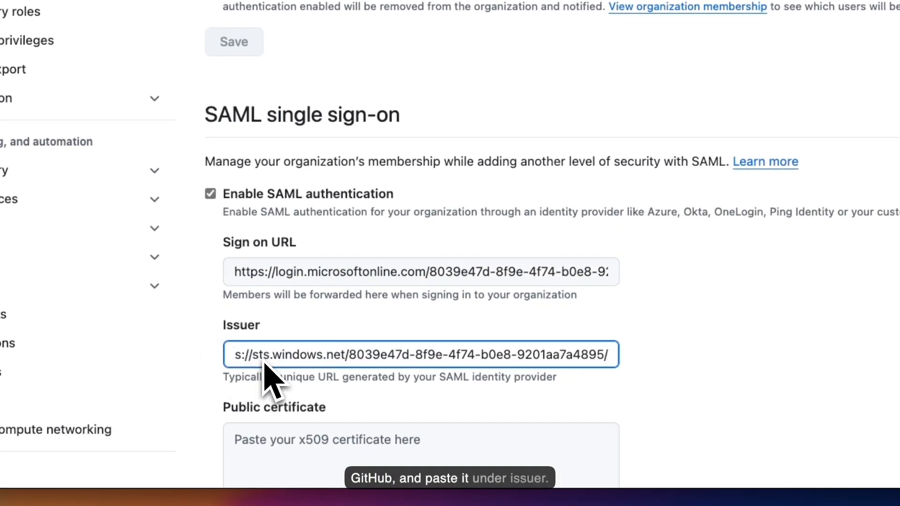
click(645, 370)
scroll(646, 364, down, 2)
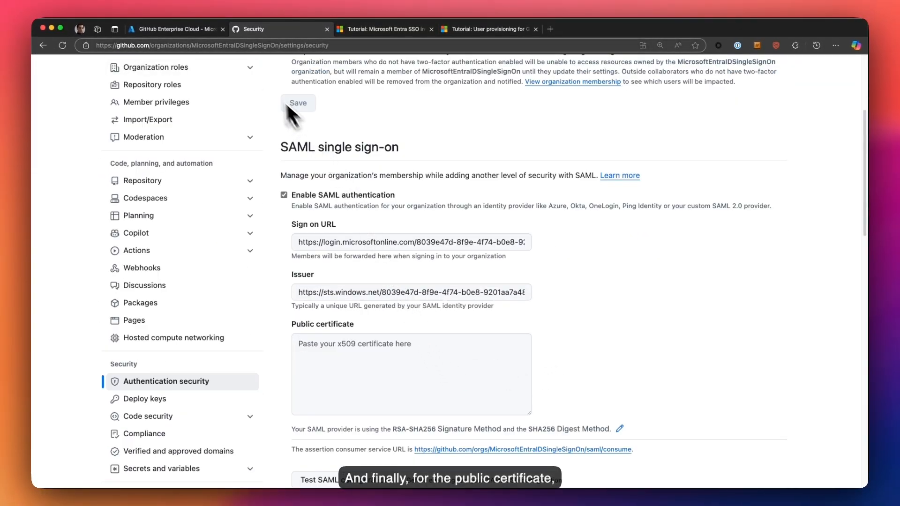
Step: Download the Base64 SAML certificate from the Entra application, locate the file in Finder and open it in the code editor
click(200, 31)
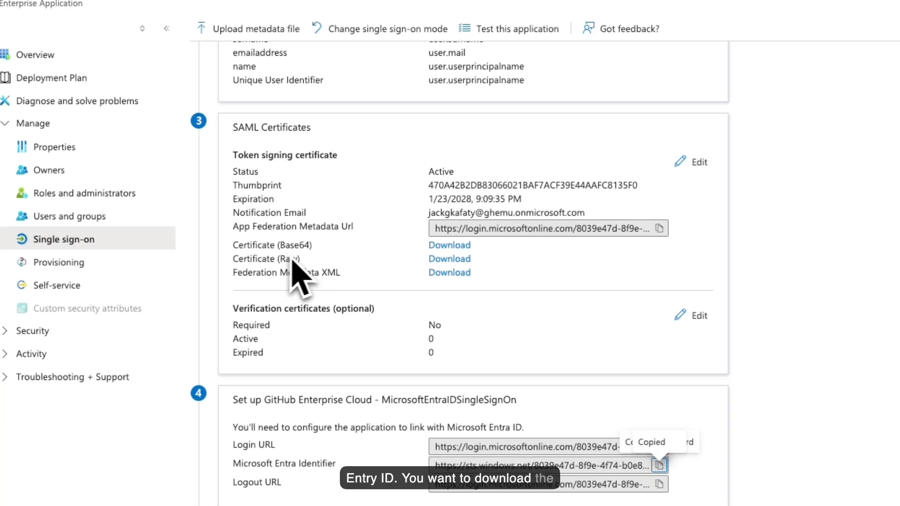
click(320, 254)
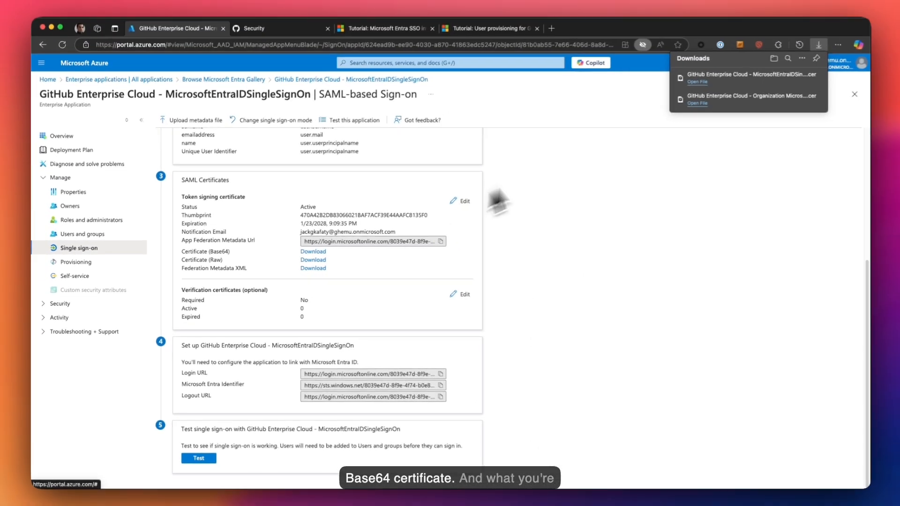
right_click(699, 82)
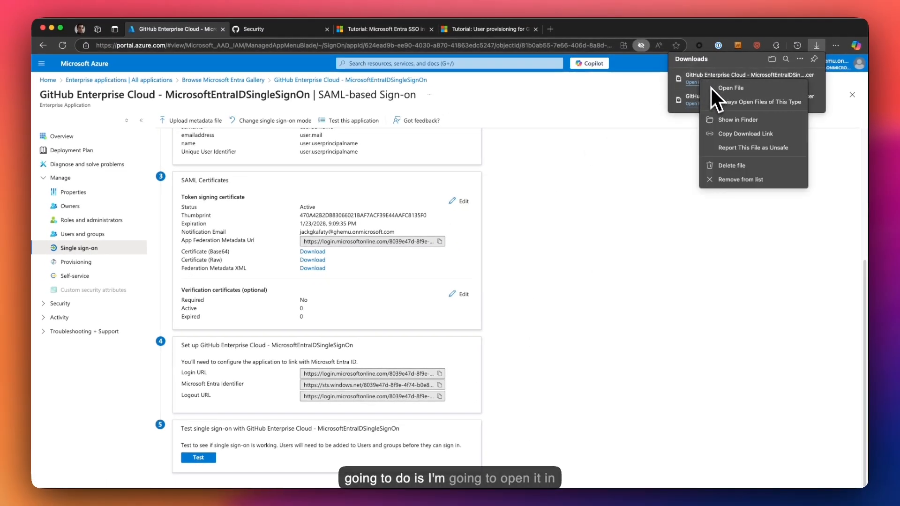
click(727, 120)
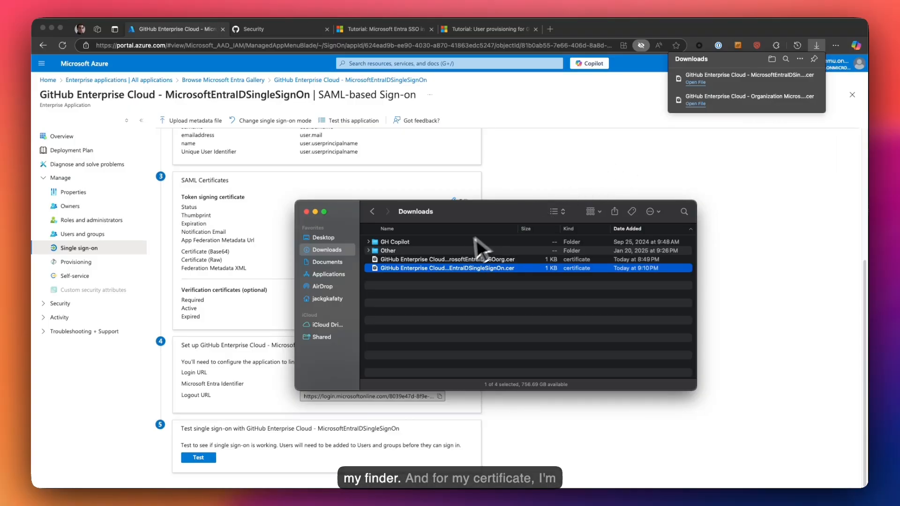
right_click(452, 271)
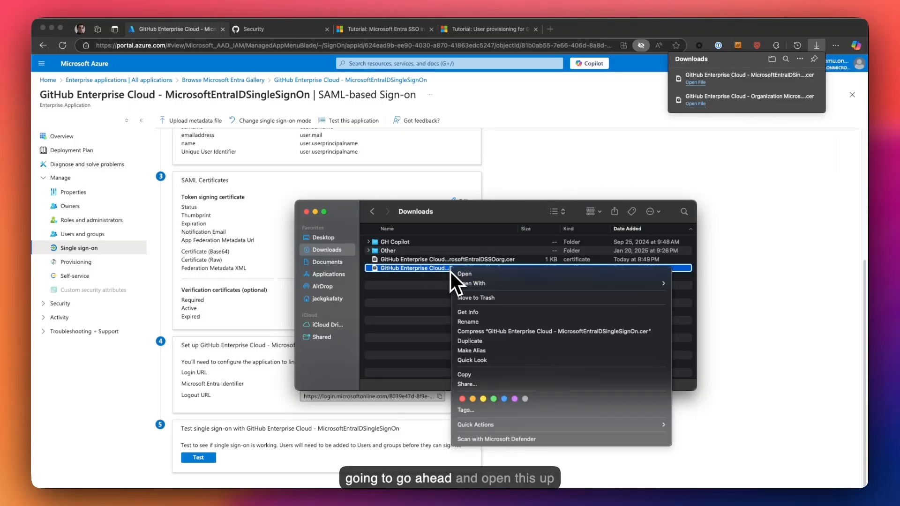
click(434, 276)
drag(423, 271, 658, 485)
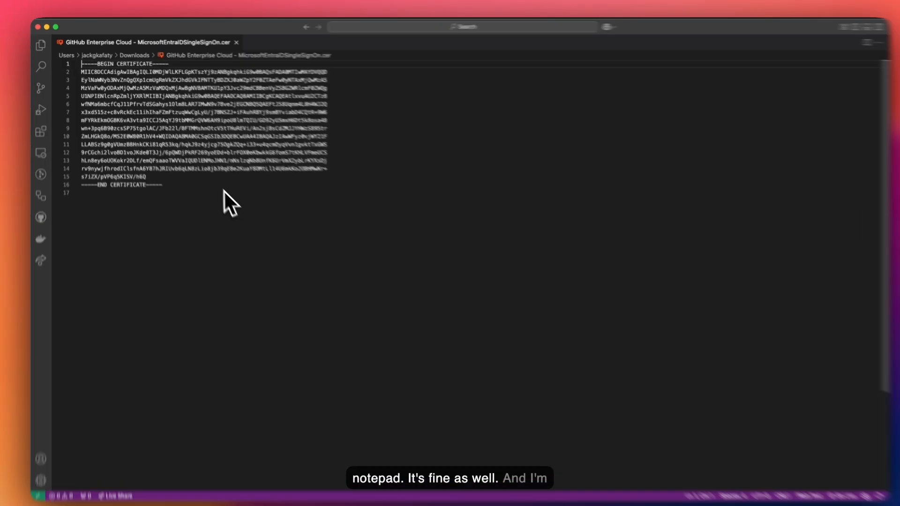
Step: Copy the full certificate text, including its BEGIN and END lines, and paste it into GitHub's Public certificate field
drag(224, 247, 81, 82)
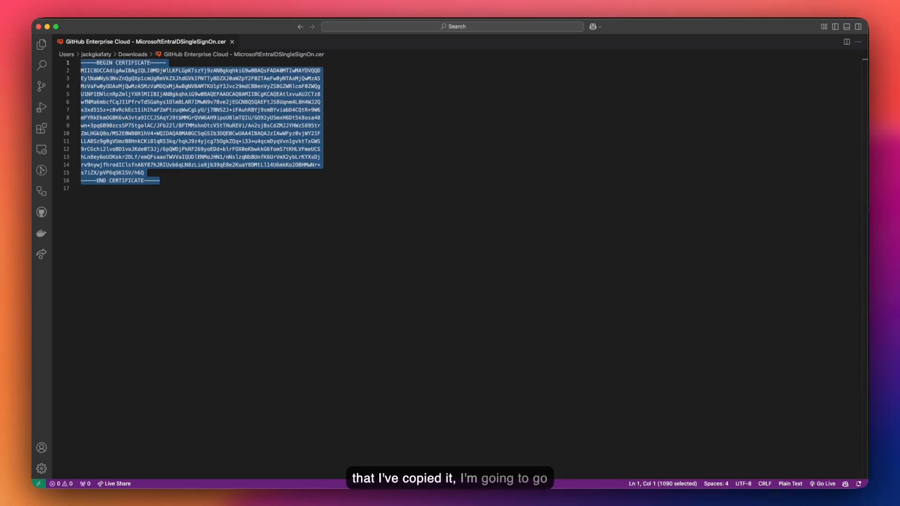
key(super+Tab)
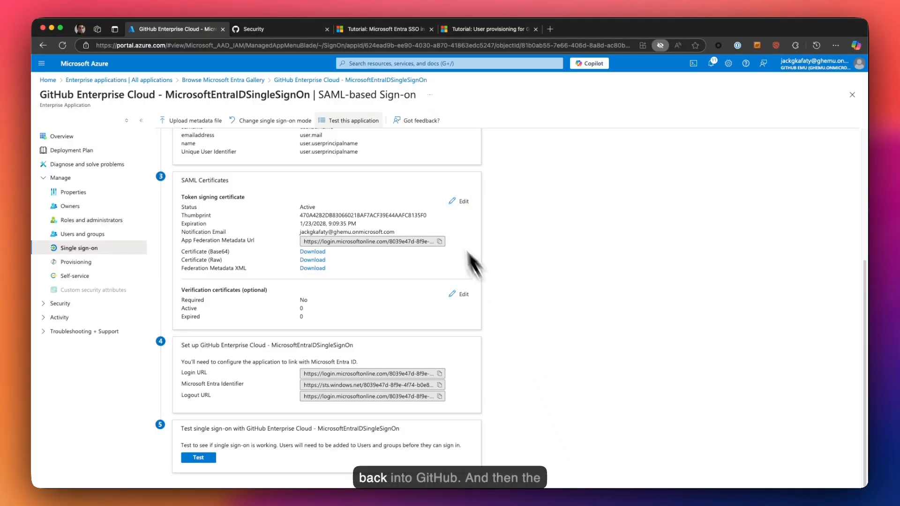
click(303, 30)
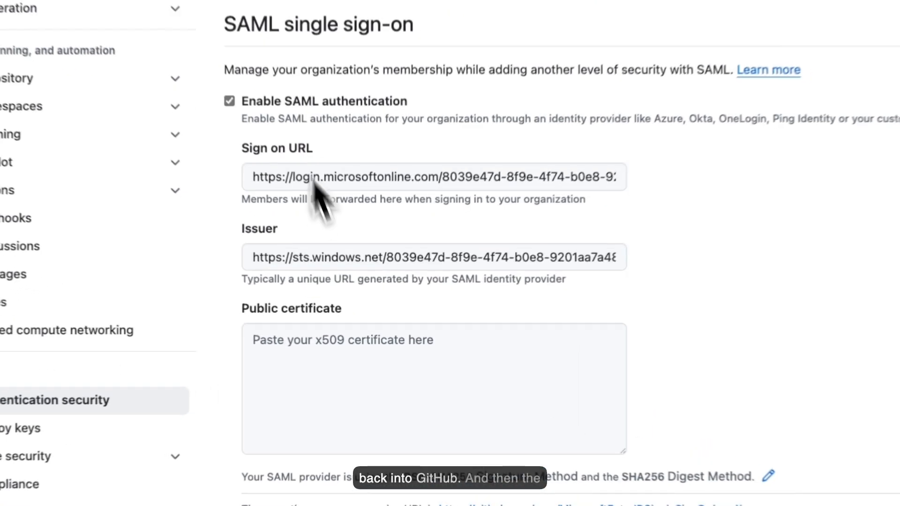
click(336, 363)
key(super+v)
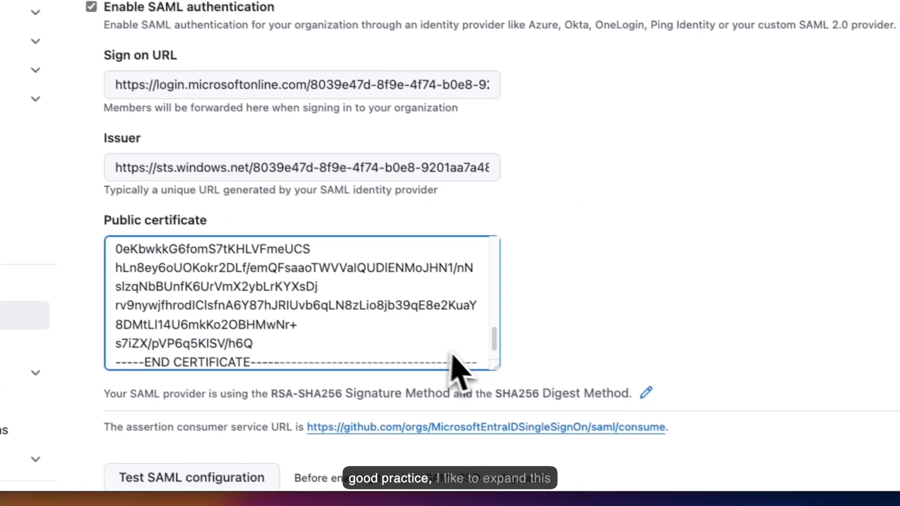
Step: Enlarge the Public certificate box and check the pasted text from its end back to its beginning for extra spaces
drag(630, 454, 707, 478)
drag(573, 425, 585, 429)
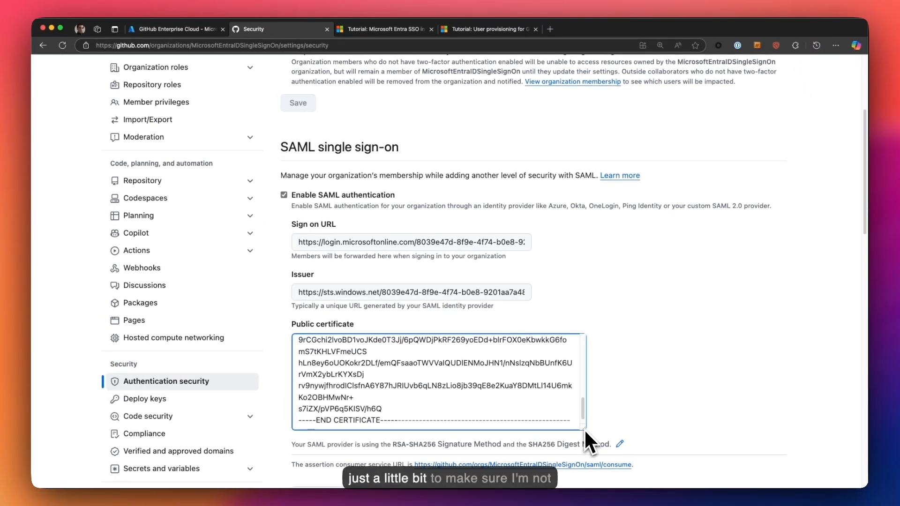
scroll(567, 418, down, 1)
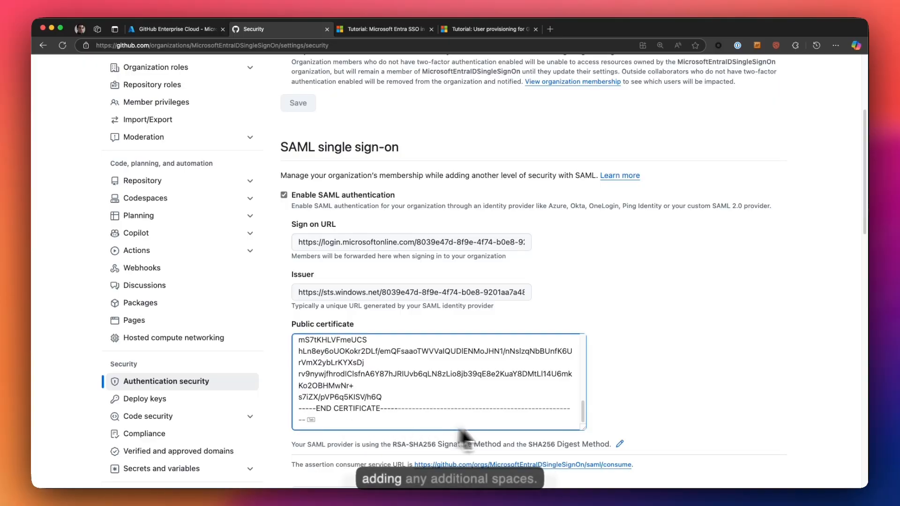
drag(583, 428, 600, 434)
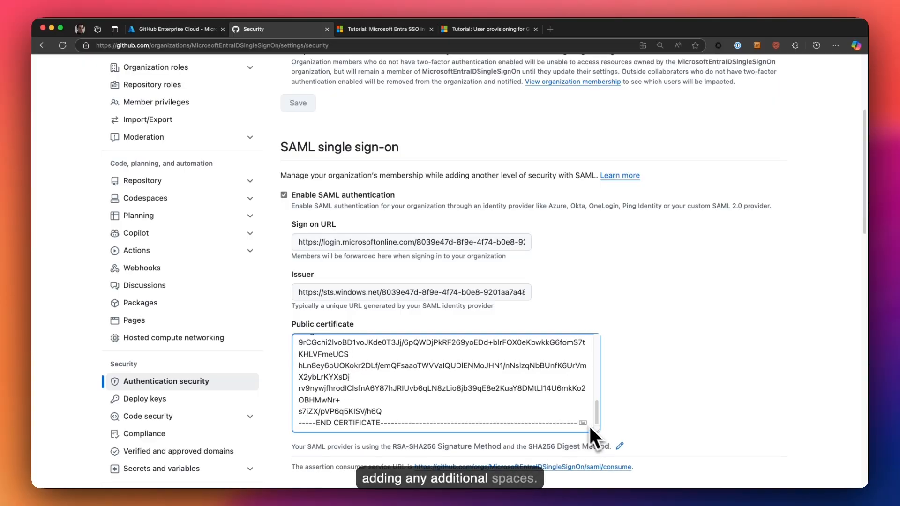
scroll(423, 413, up, 10)
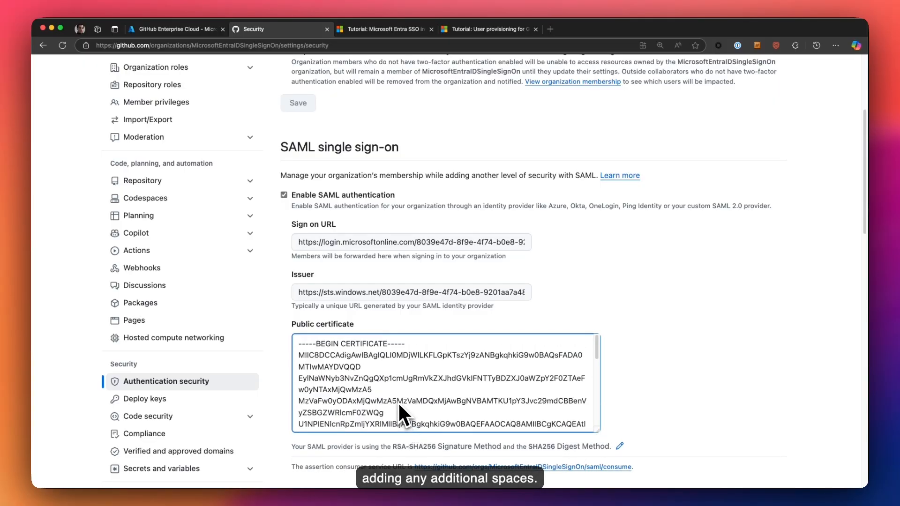
click(649, 320)
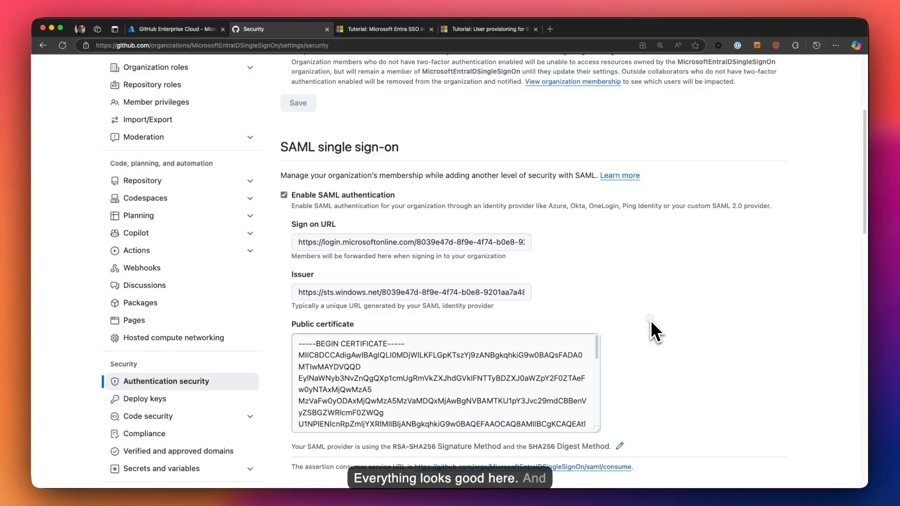
Step: Test the SAML configuration, authenticating with a signed-in Microsoft account
scroll(649, 312, down, 4)
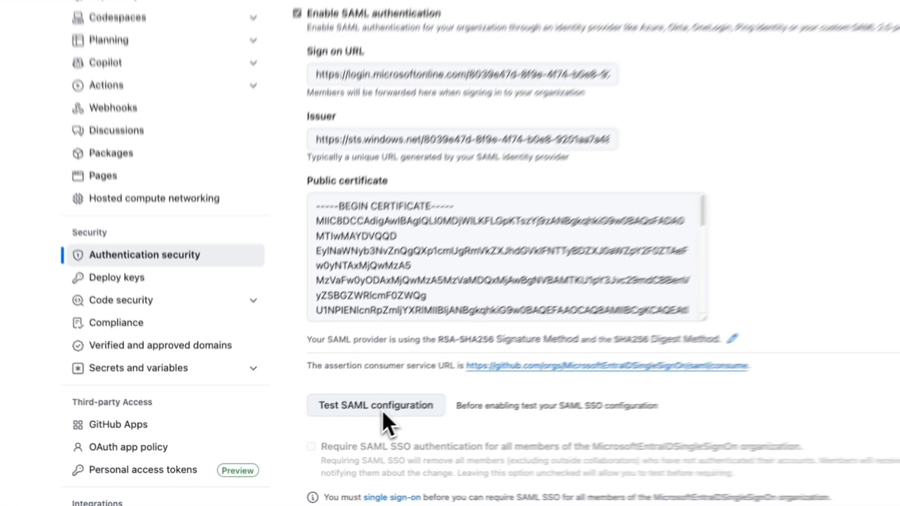
click(382, 410)
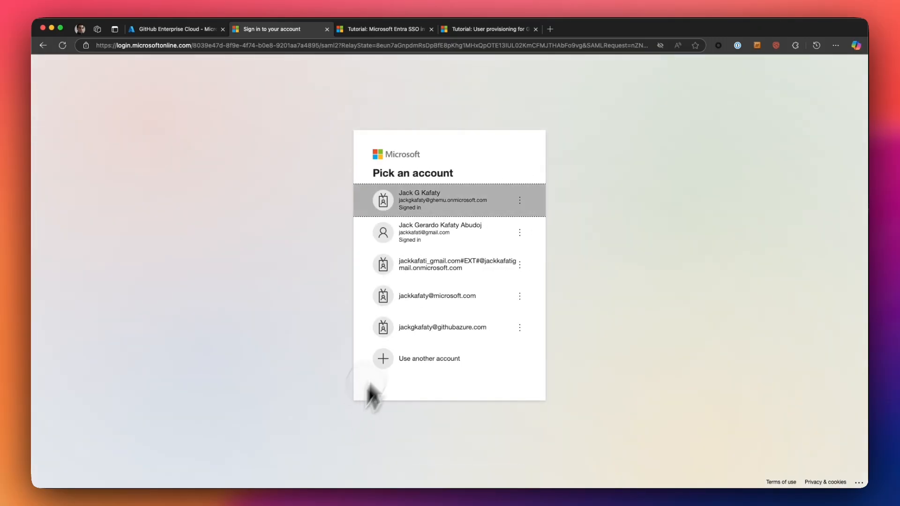
click(449, 226)
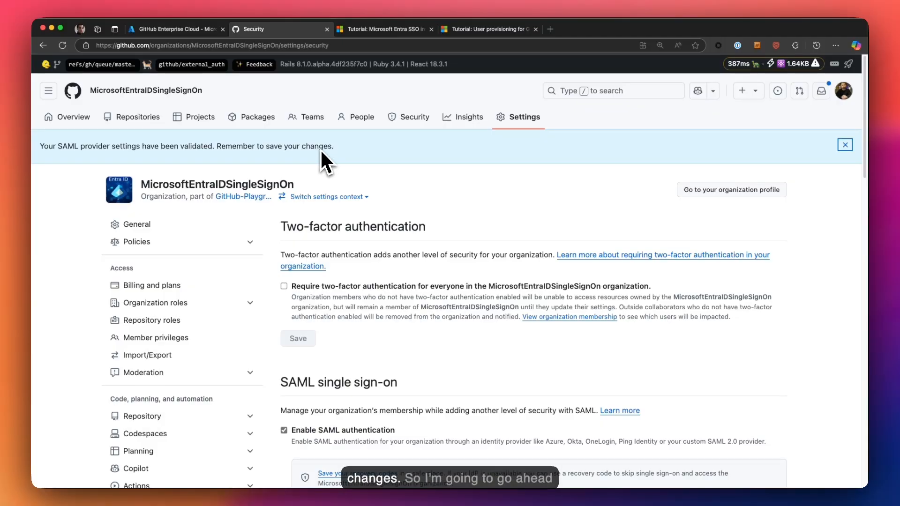
Step: Save the organization's SAML single sign-on settings
scroll(469, 220, down, 7)
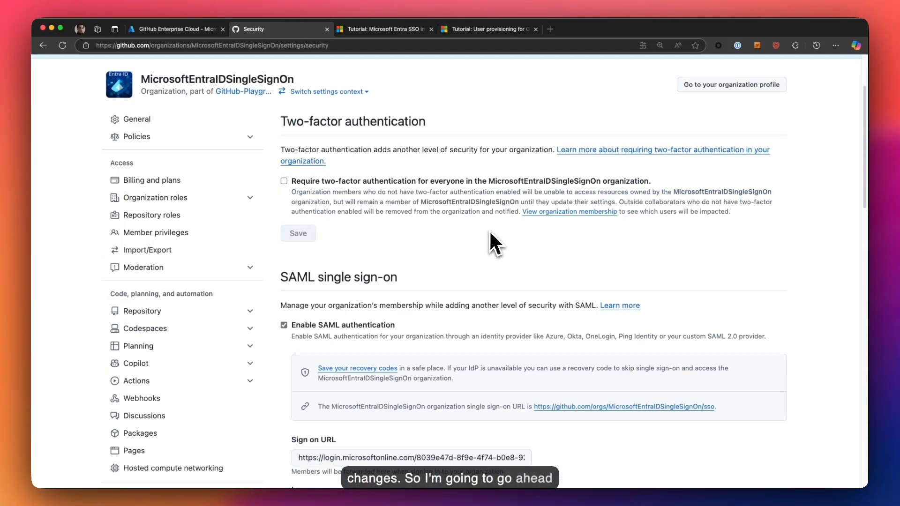
scroll(490, 237, down, 6)
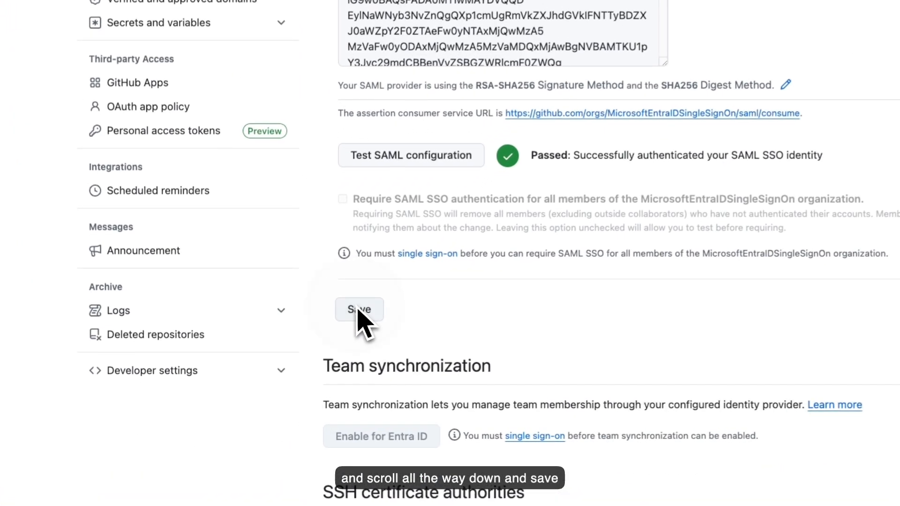
click(311, 339)
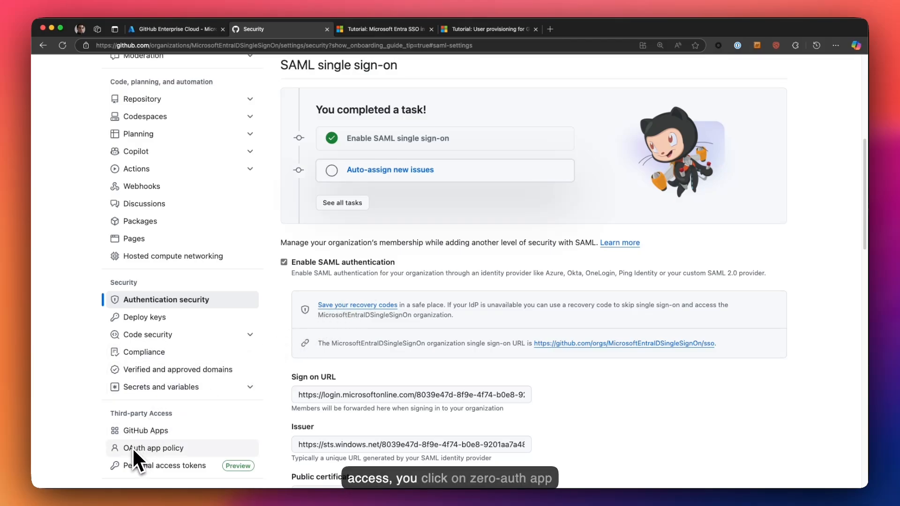
Step: Open the organization's OAuth app policy and remove all third-party application access restrictions
click(151, 449)
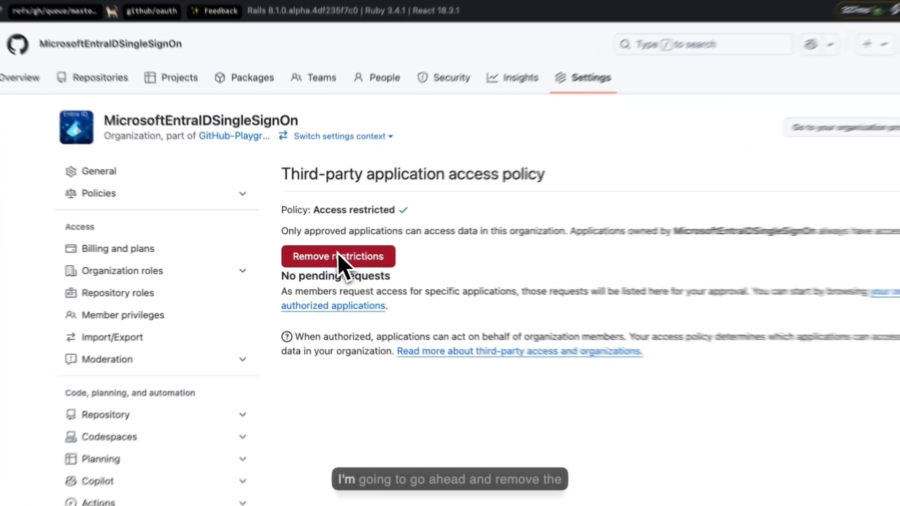
click(334, 257)
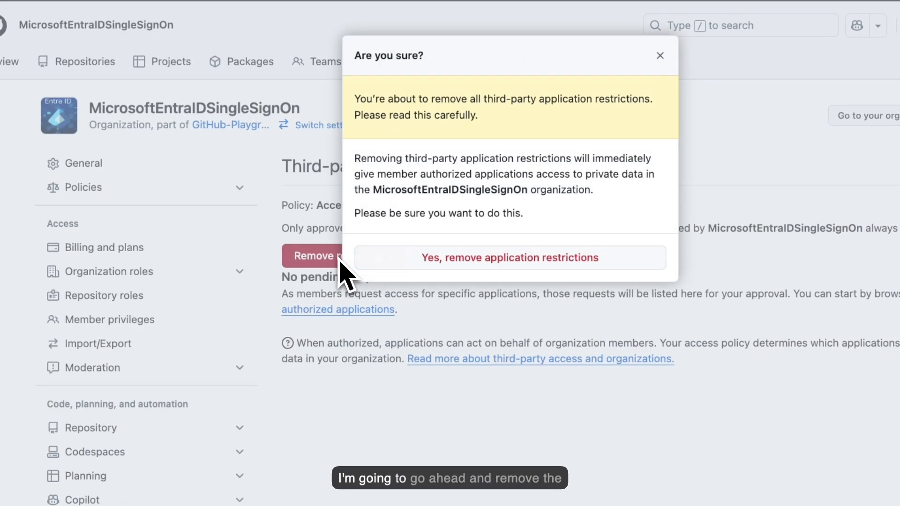
click(432, 259)
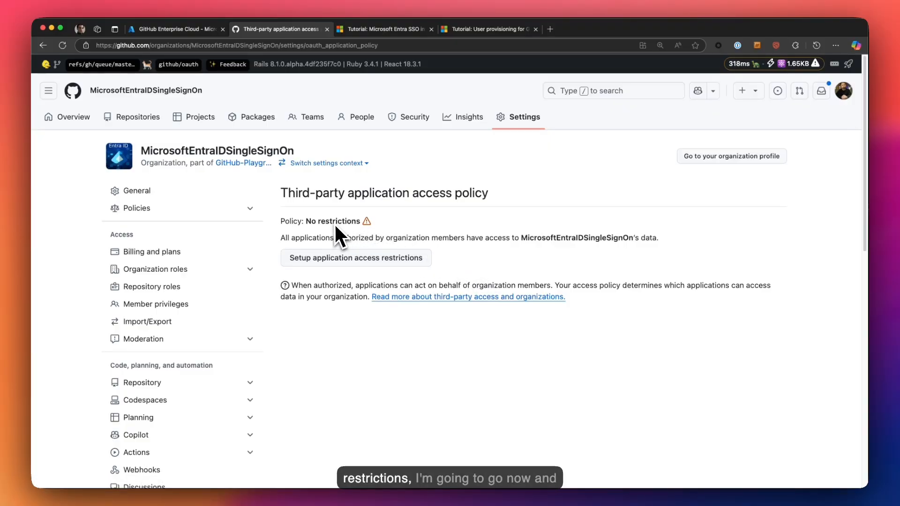
scroll(385, 333, down, 2)
scroll(395, 353, up, 2)
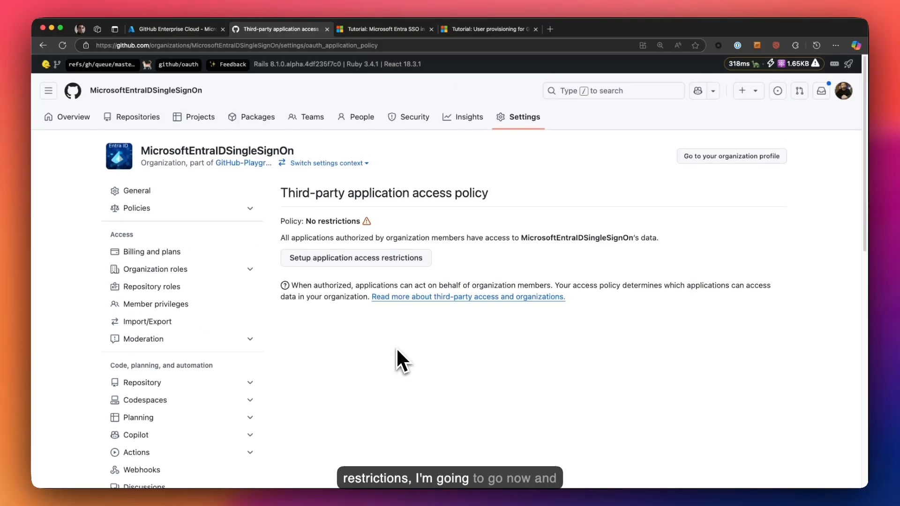
Step: Start provisioning setup for the Entra enterprise application, set Provisioning Mode to Automatic and expand Admin Credentials
click(176, 32)
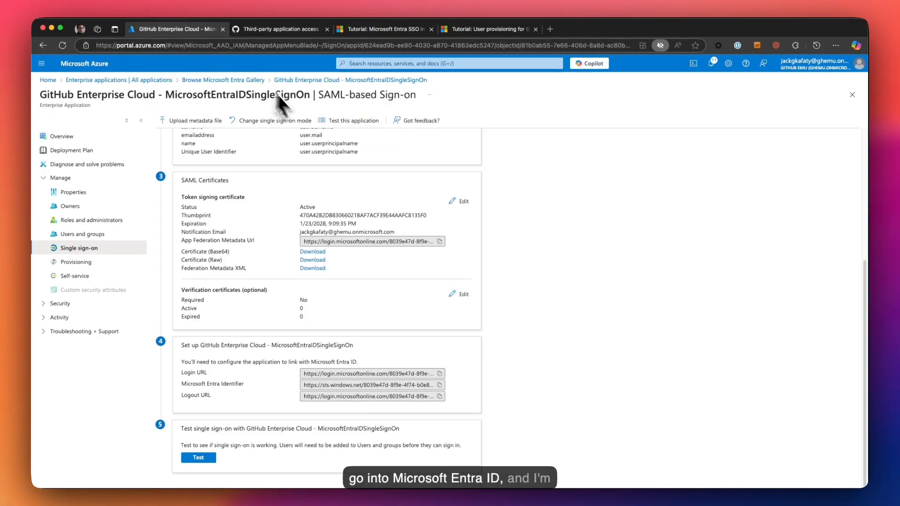
click(78, 263)
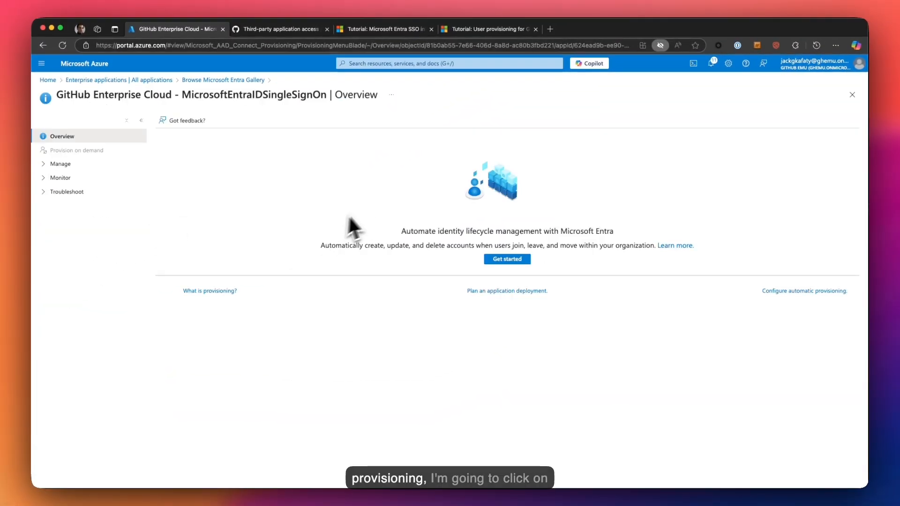
click(512, 259)
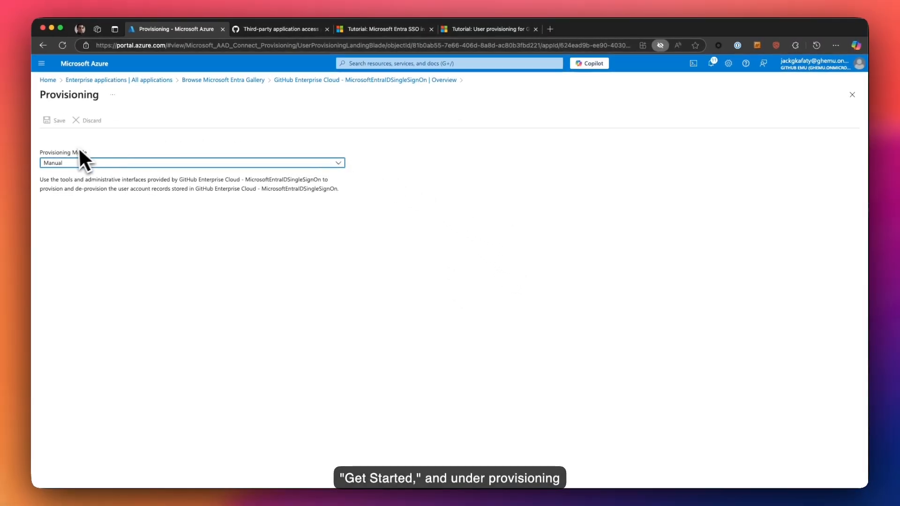
click(97, 163)
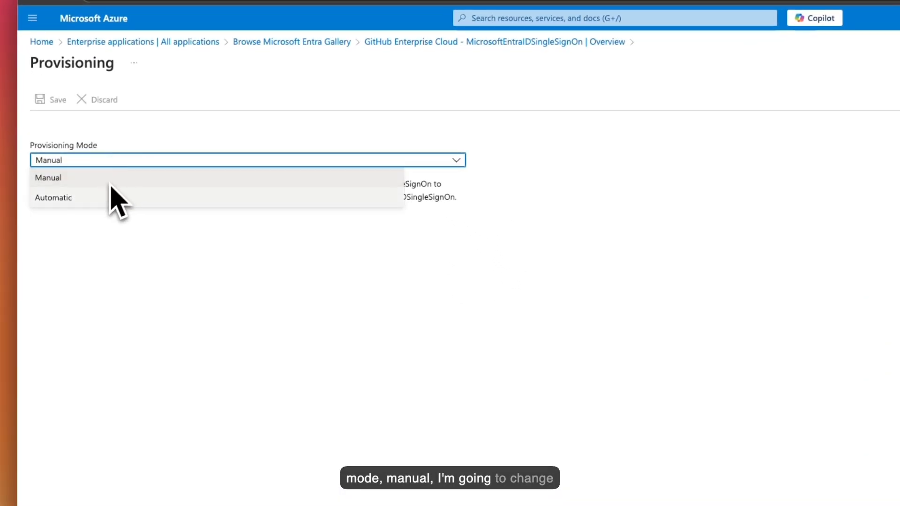
click(109, 196)
click(70, 232)
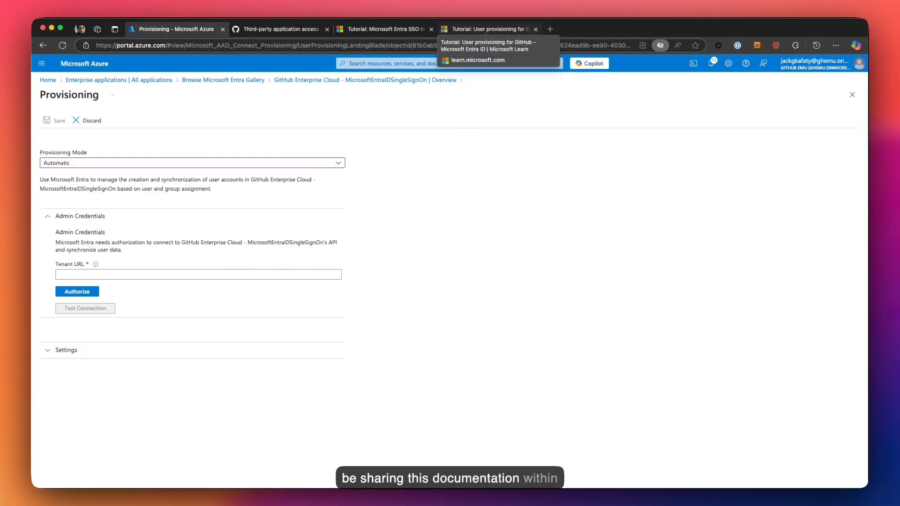
Step: Copy the SCIM tenant URL template from the GitHub provisioning tutorial into the Tenant URL of the admin credentials
click(486, 31)
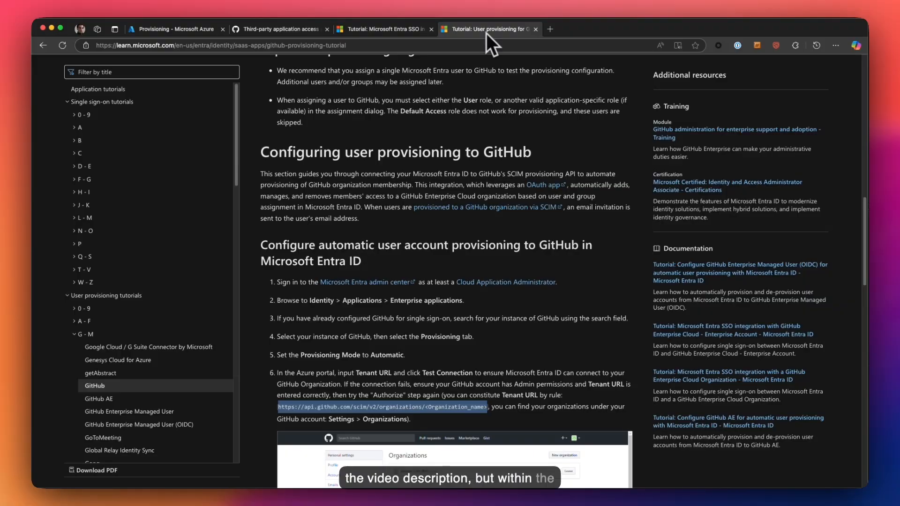
click(477, 394)
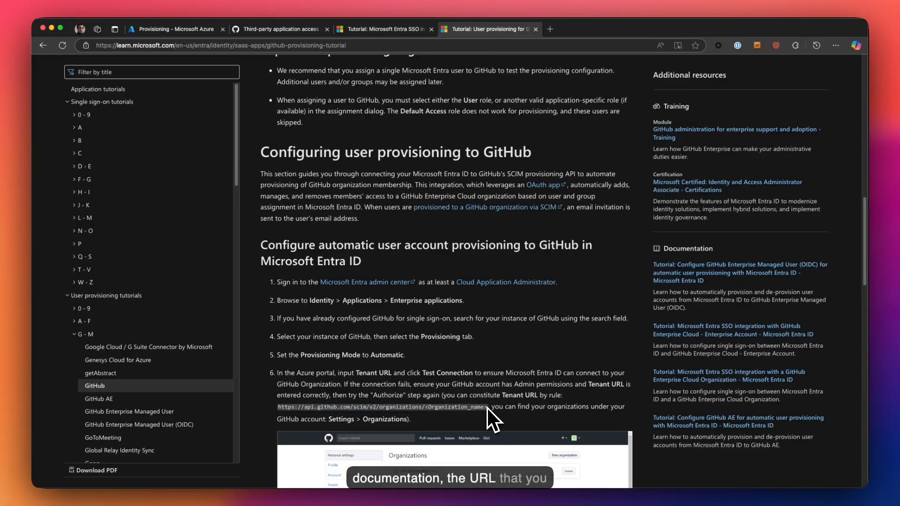
drag(490, 408, 278, 411)
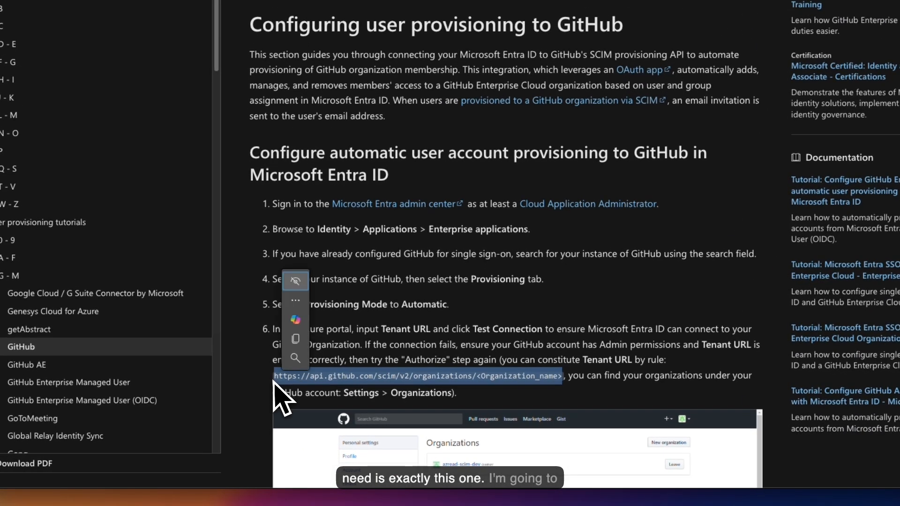
key(super+c)
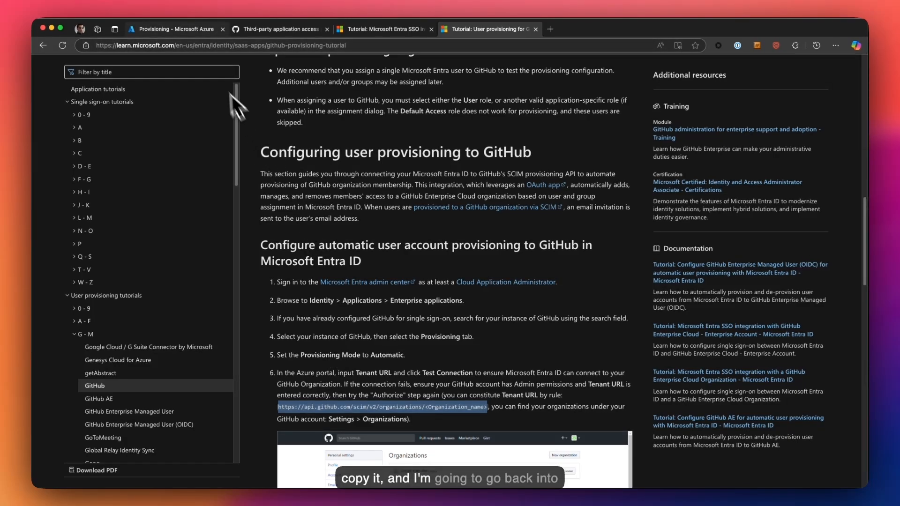
click(188, 35)
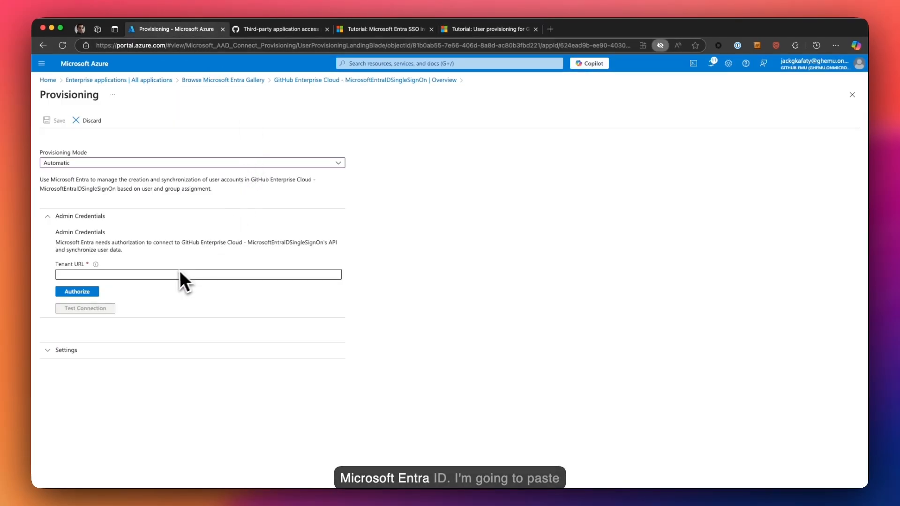
click(169, 276)
key(super+v)
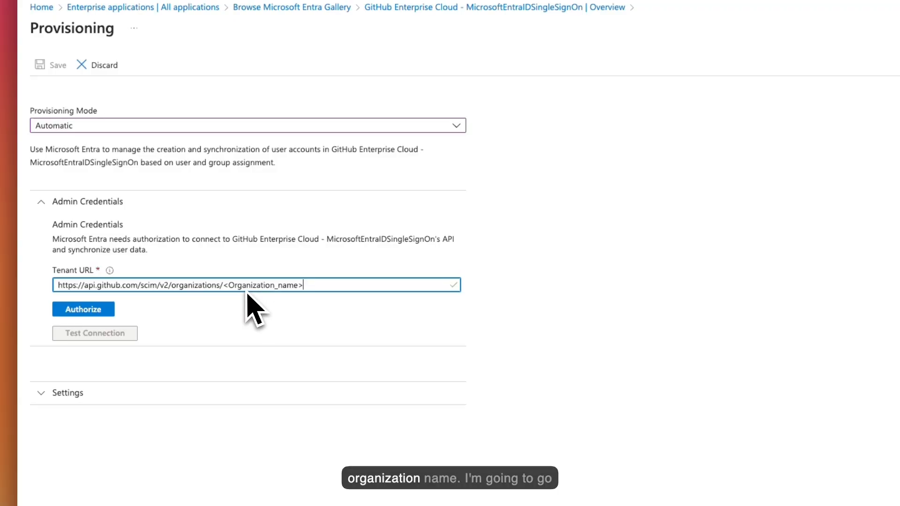
Step: Replace the <Organization_name> placeholder in the Tenant URL with MicrosoftEntraIDSingleSignOn, copied from the GitHub organization's web address
click(270, 32)
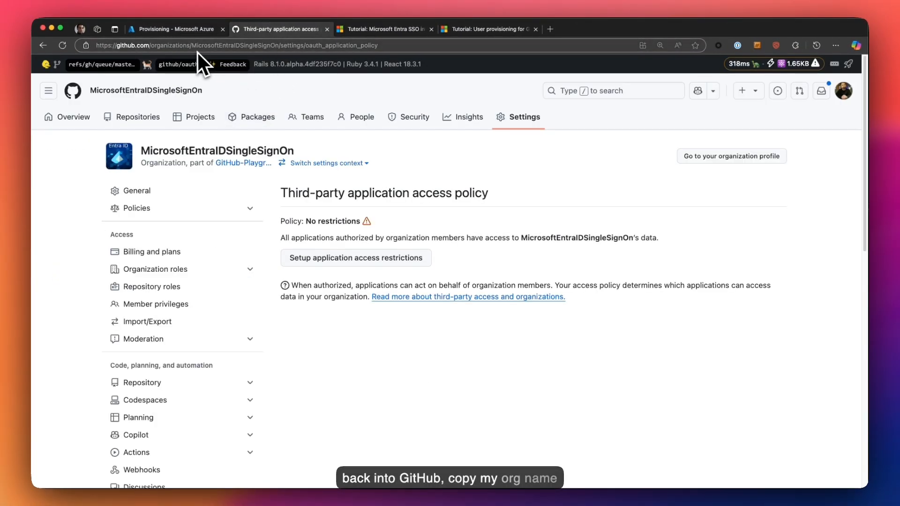
double_click(218, 47)
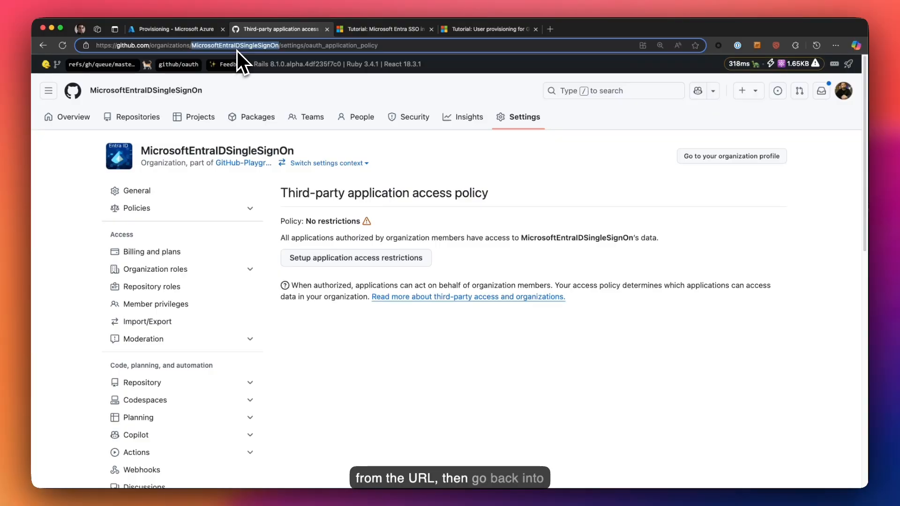
click(203, 33)
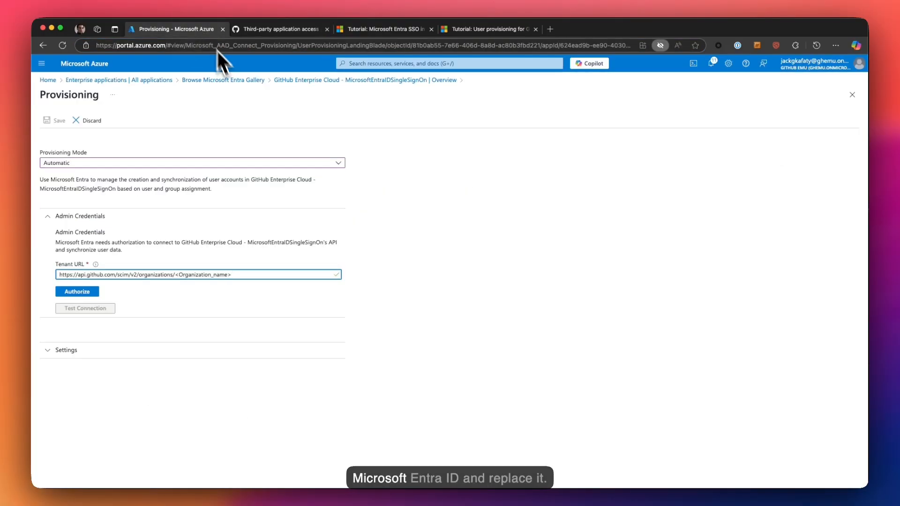
drag(231, 276, 177, 277)
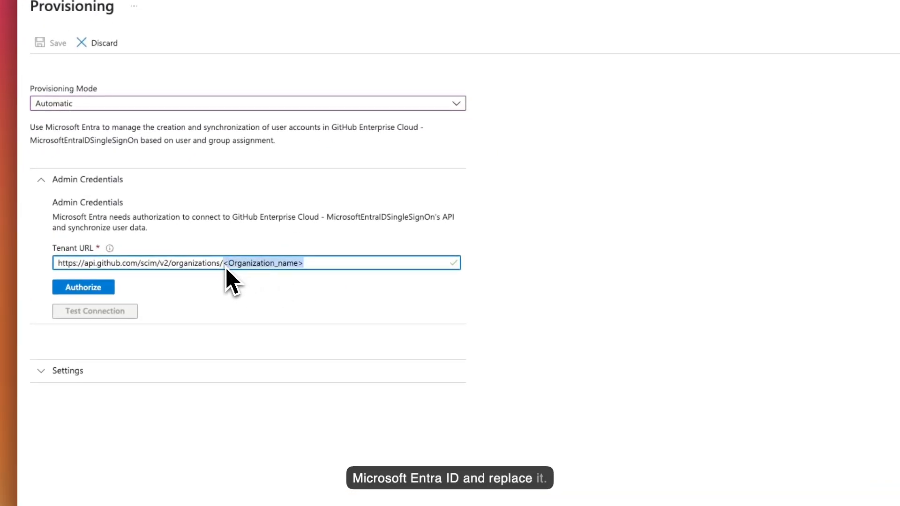
key(ctrl+v)
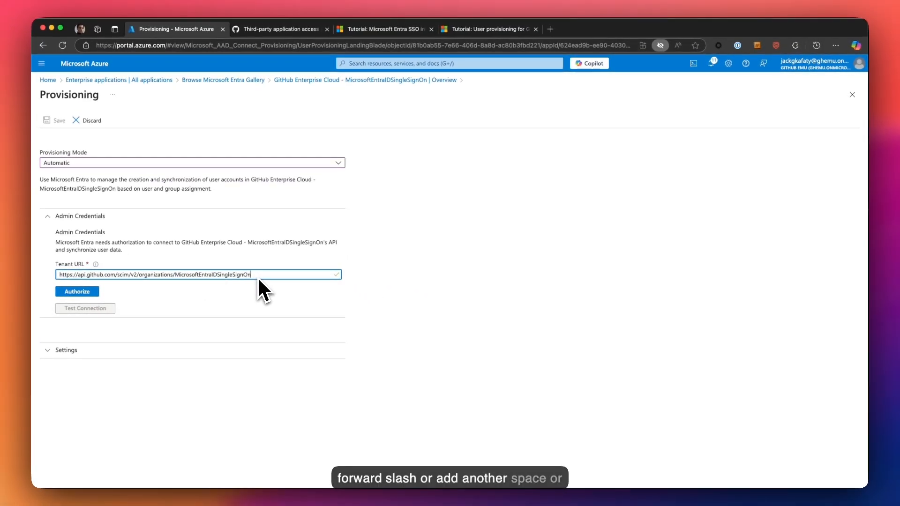
click(175, 275)
click(187, 294)
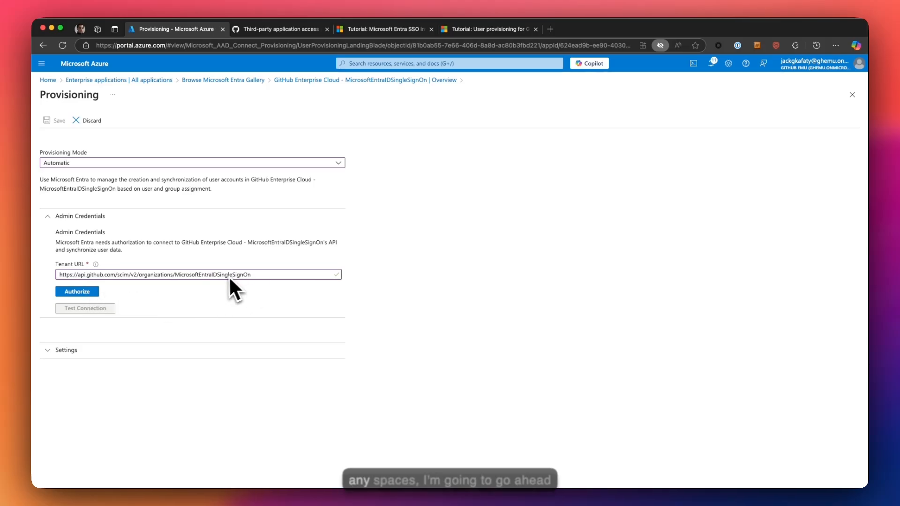
Step: Authorize Microsoft Entra to connect to the GitHub organization and save the provisioning configuration
click(83, 291)
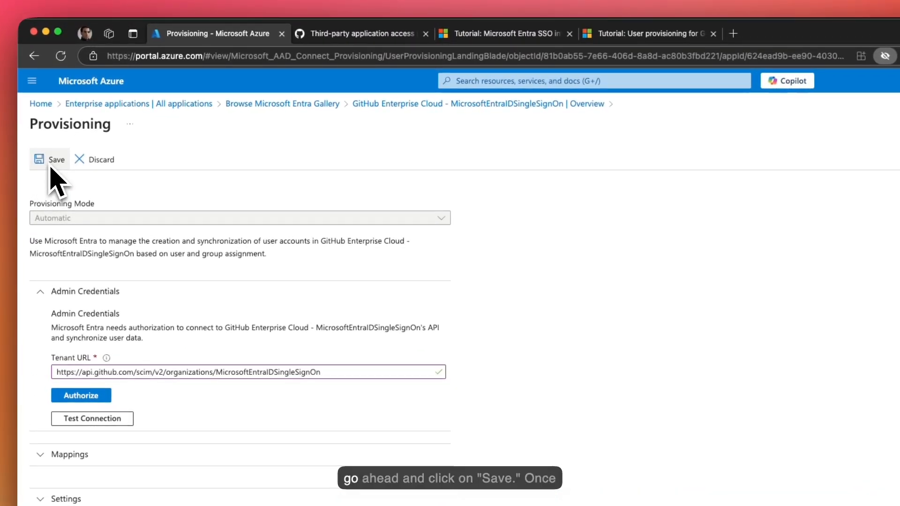
click(51, 167)
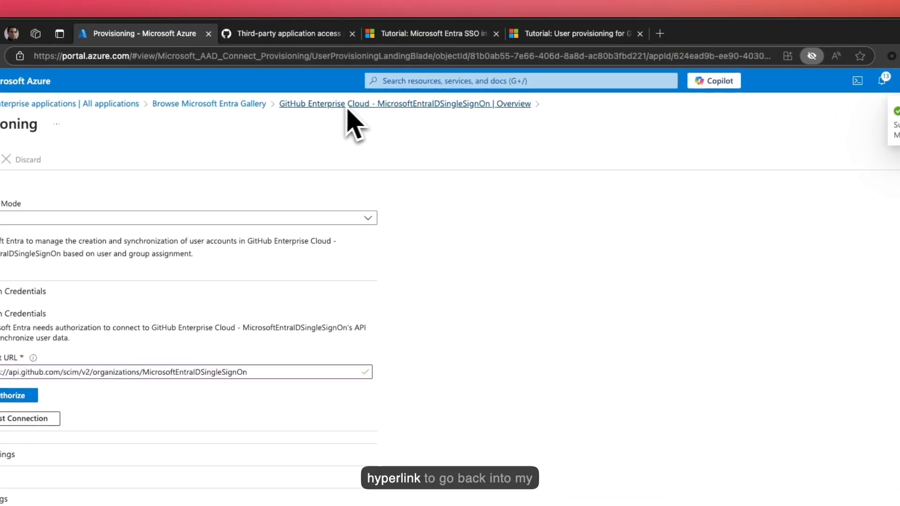
Step: Start provisioning for the enterprise application and expand its provisioning details and technical information
click(441, 104)
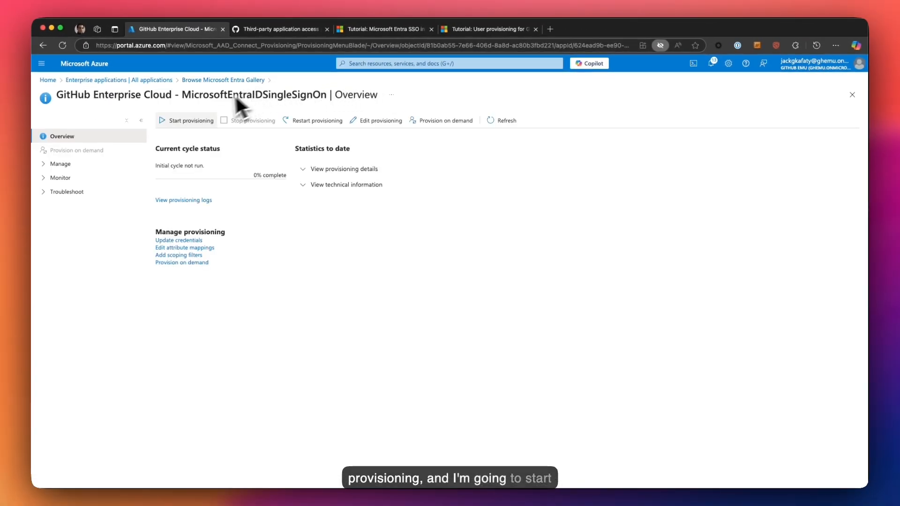
click(187, 120)
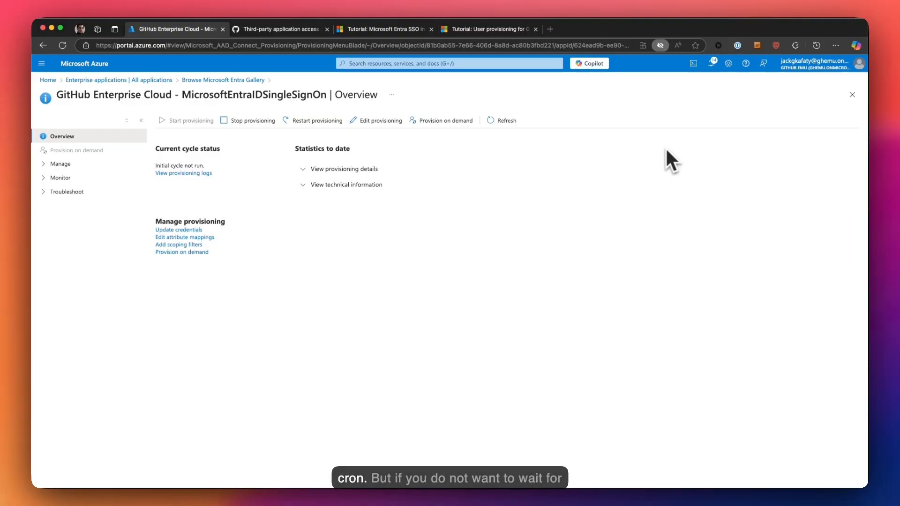
click(307, 187)
click(305, 172)
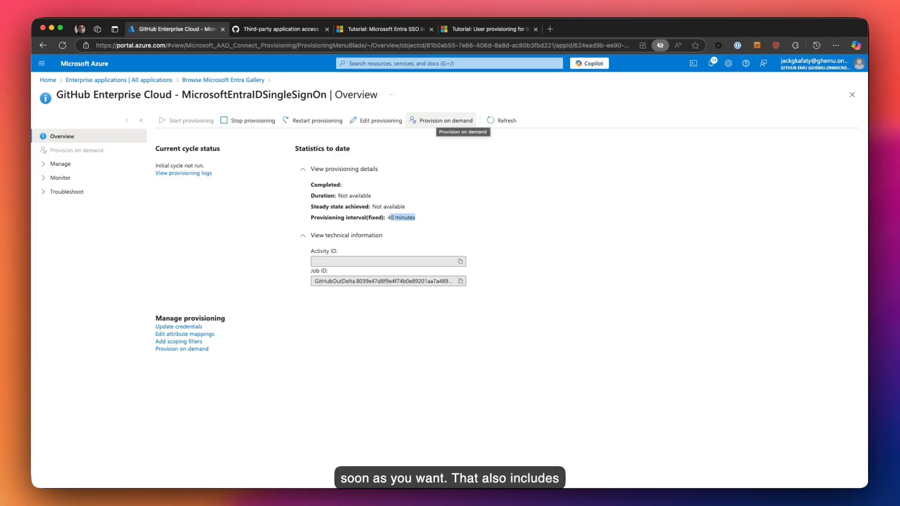
Step: Find GitHub Enterprise Cloud - MicrosoftEntraIDSingleSignOn among all enterprise applications and review its provisioning cycle status and details
drag(328, 95, 54, 97)
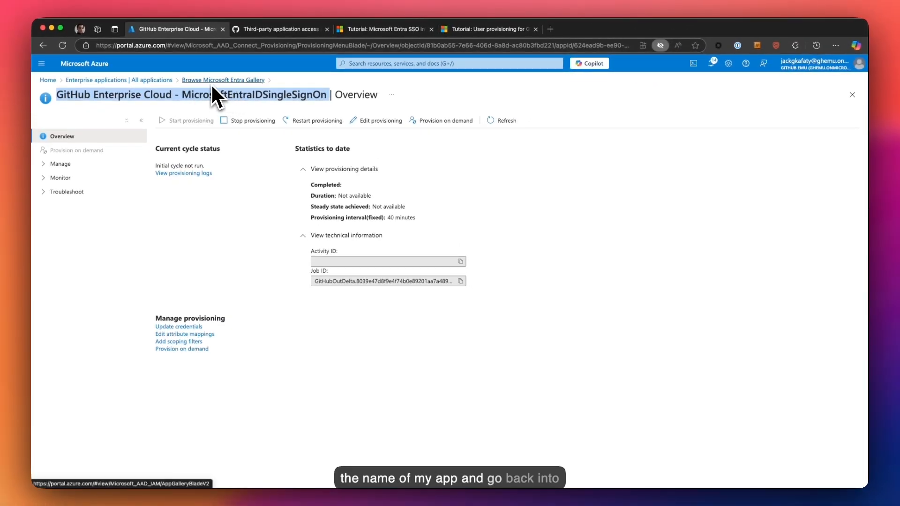
click(209, 83)
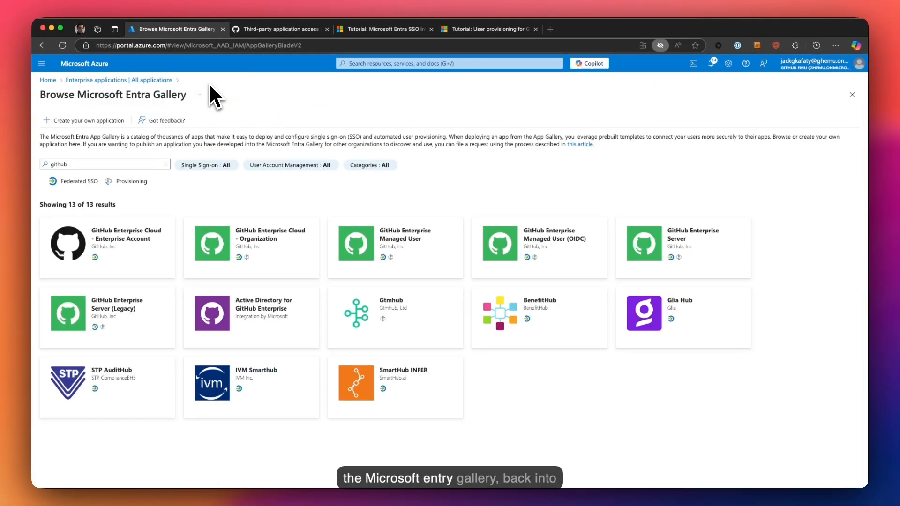
click(162, 80)
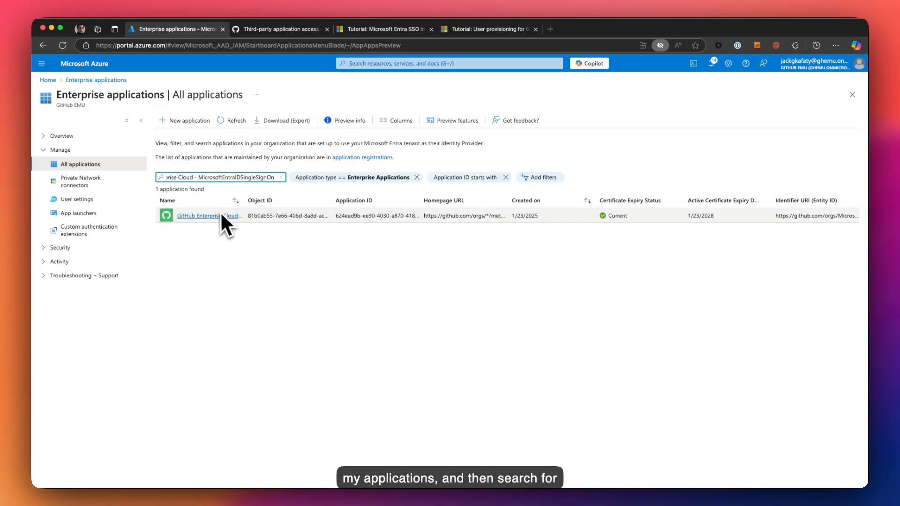
click(214, 217)
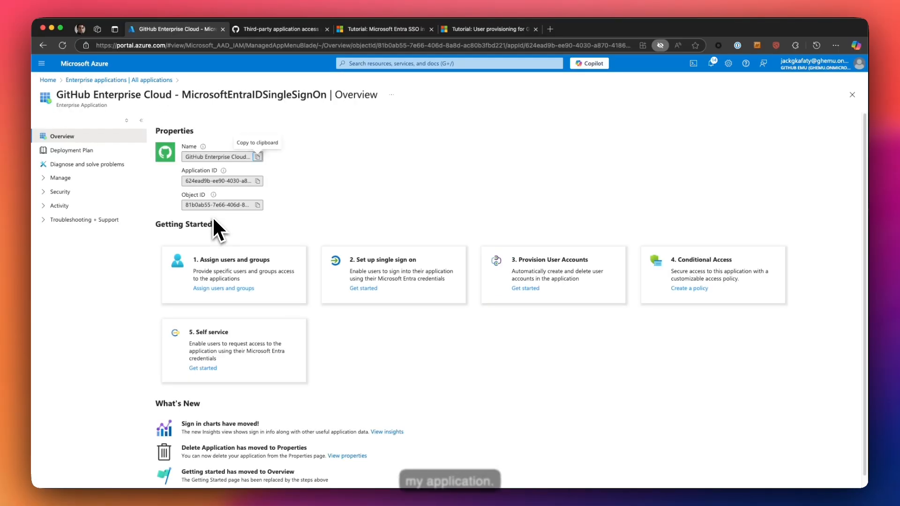
click(372, 281)
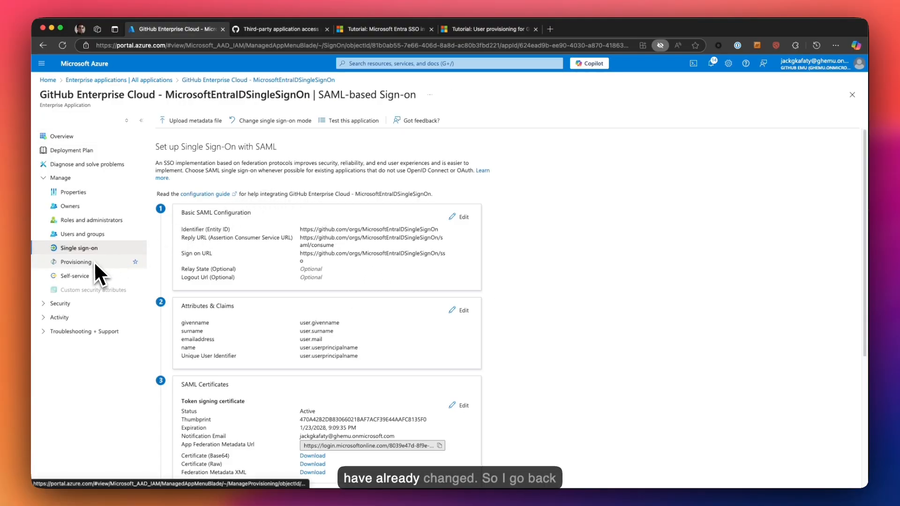
click(79, 263)
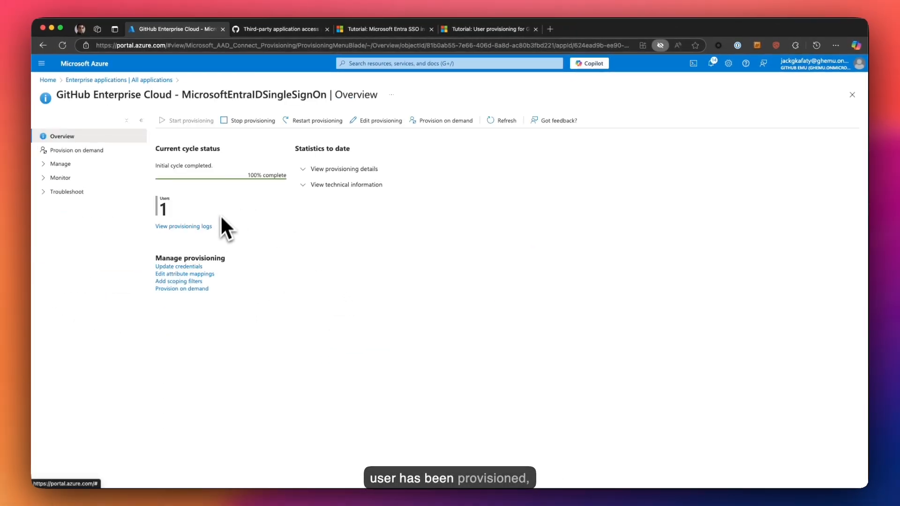
click(310, 170)
click(314, 235)
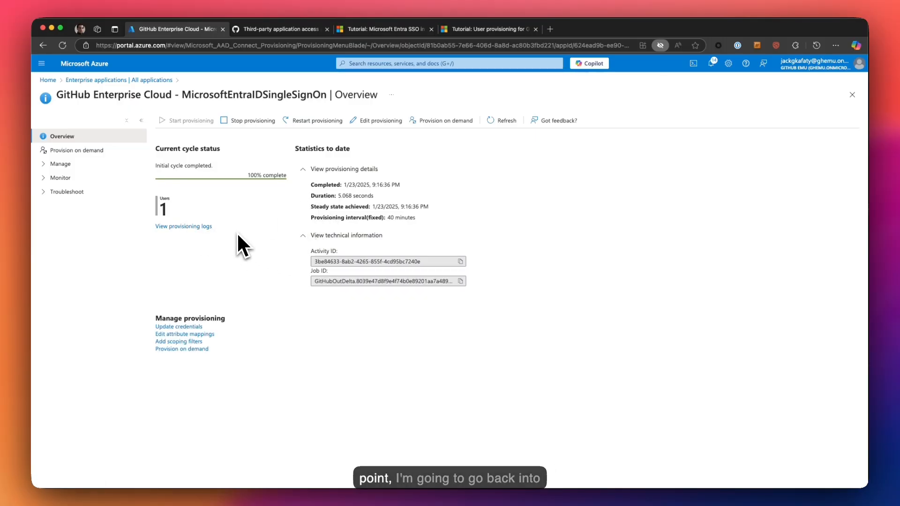
Step: Review the GitHub organization's pending invitations against the Entra provisioning status, and return to the organization's members list
click(297, 29)
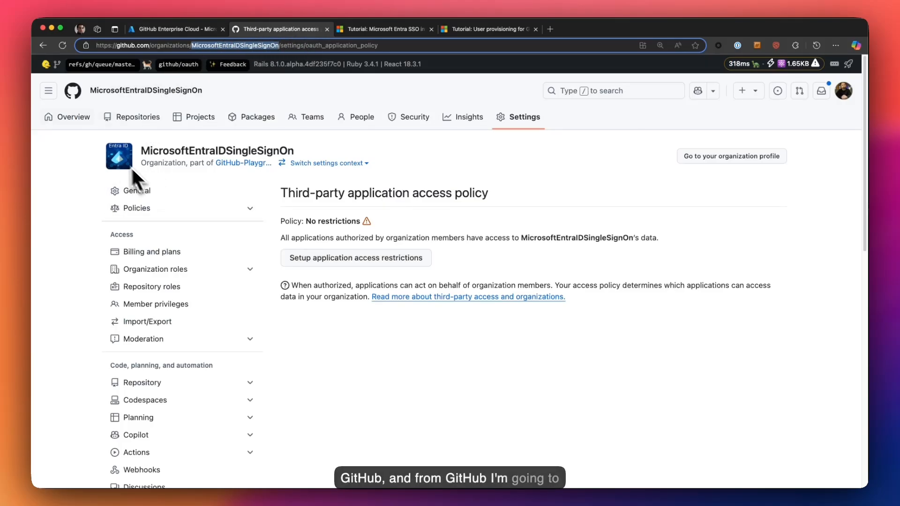
click(76, 120)
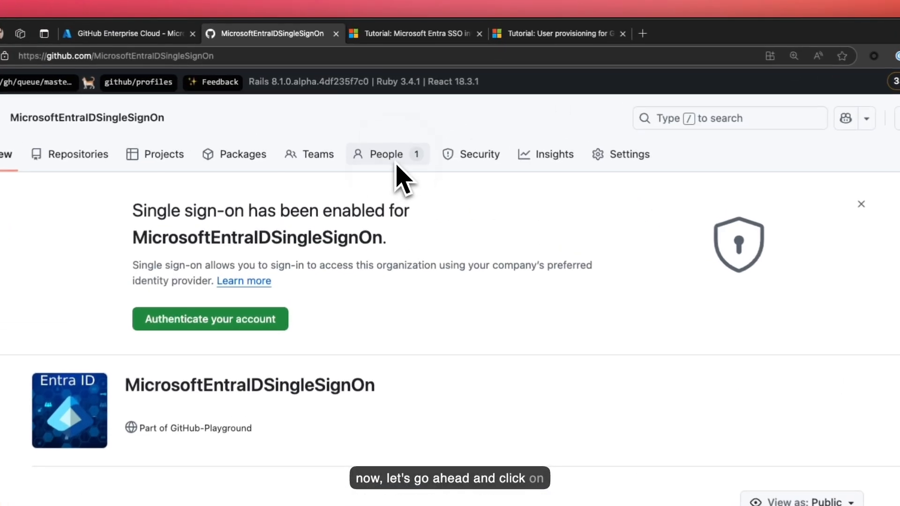
click(372, 120)
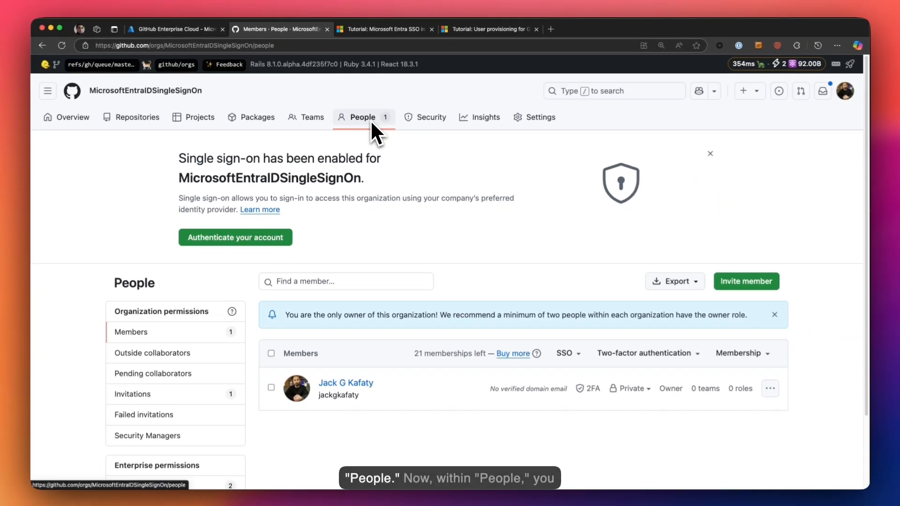
scroll(404, 180, down, 1)
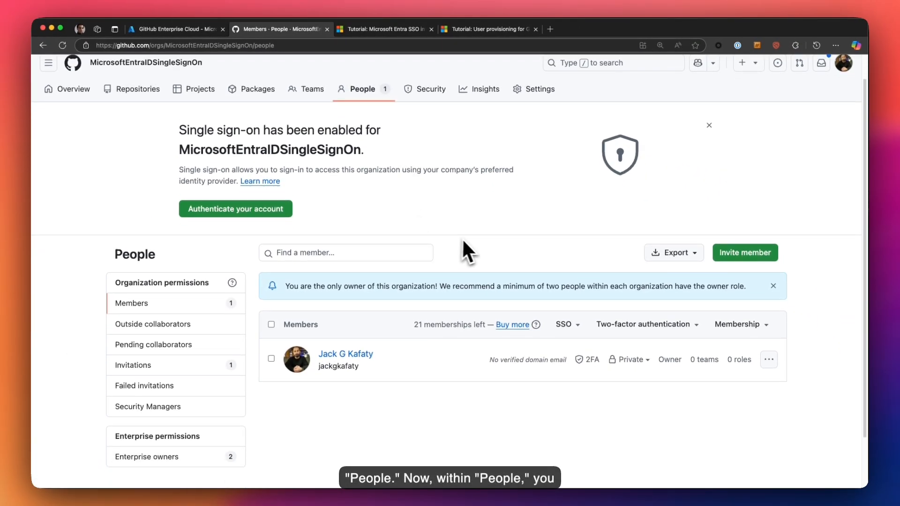
click(177, 370)
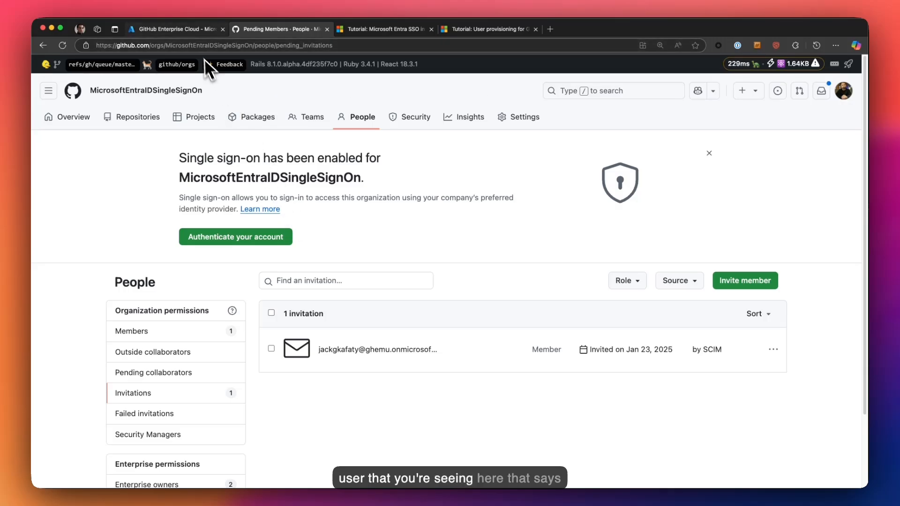
click(192, 31)
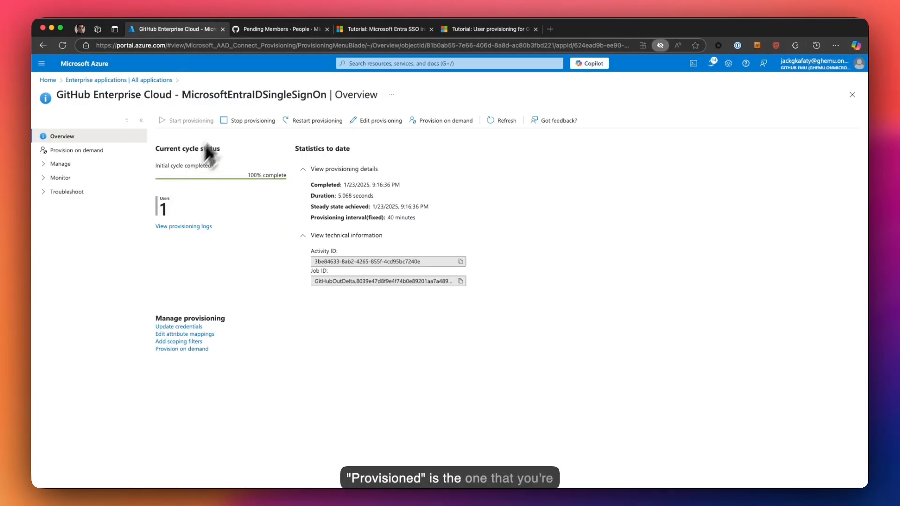
click(280, 30)
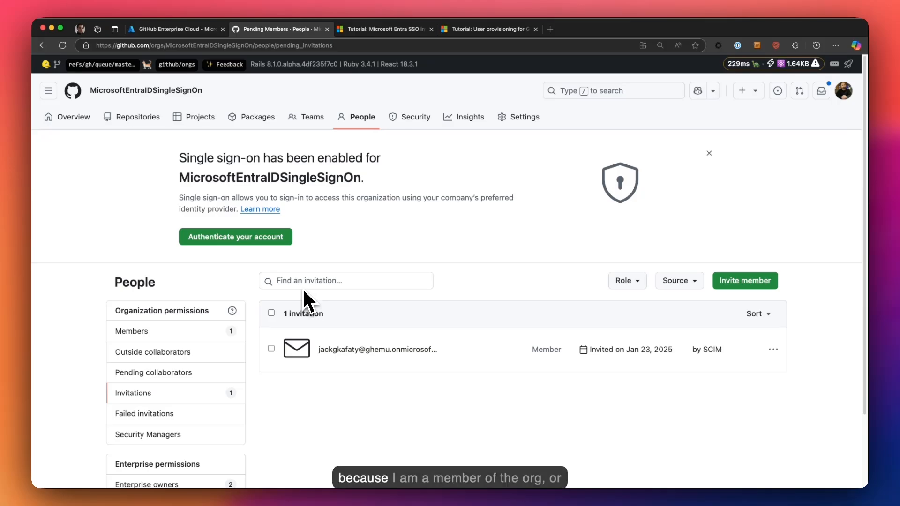
click(227, 331)
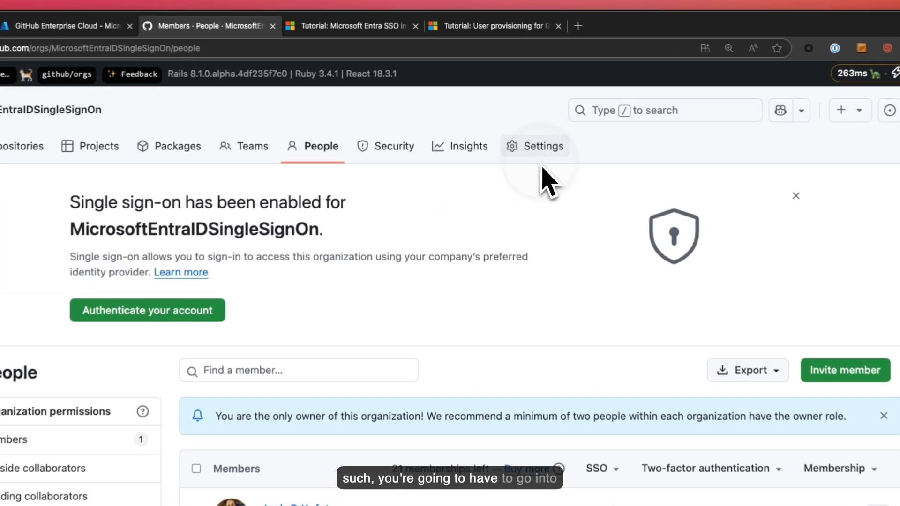
Step: Open the GitHub organization's authentication security settings
click(545, 150)
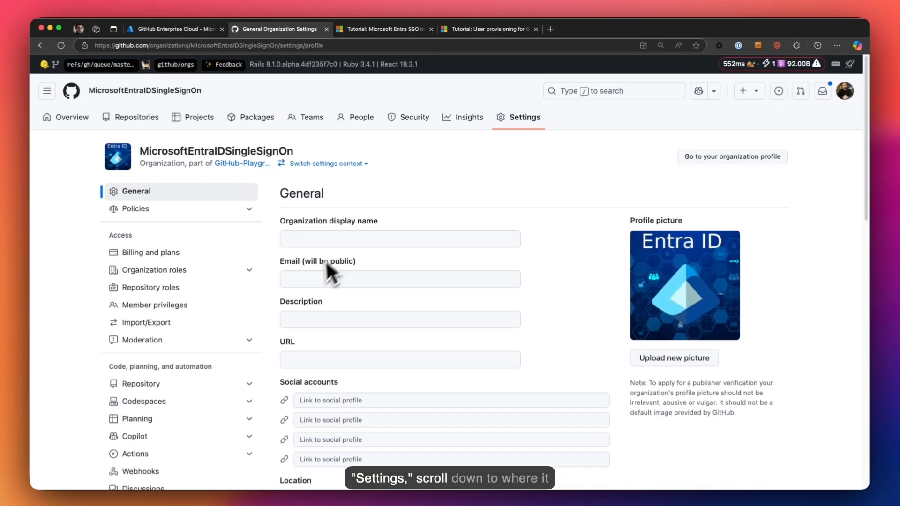
scroll(297, 276, down, 5)
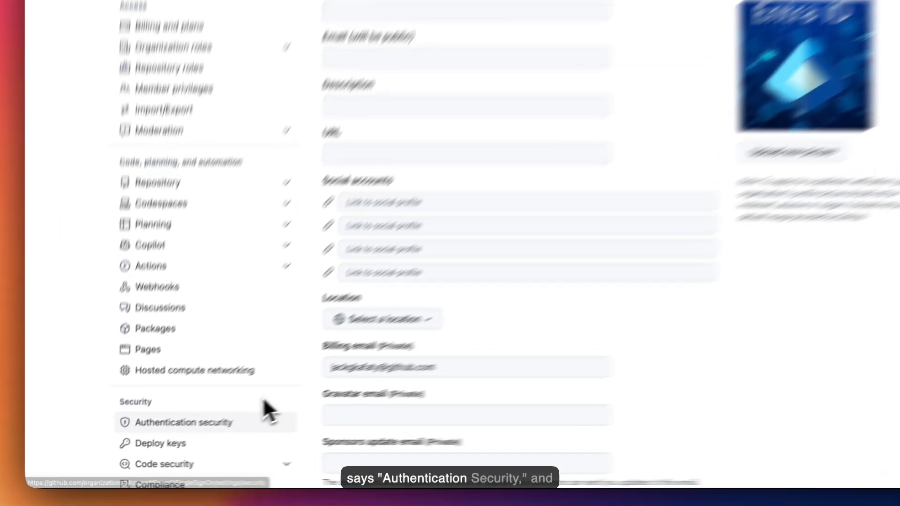
click(265, 421)
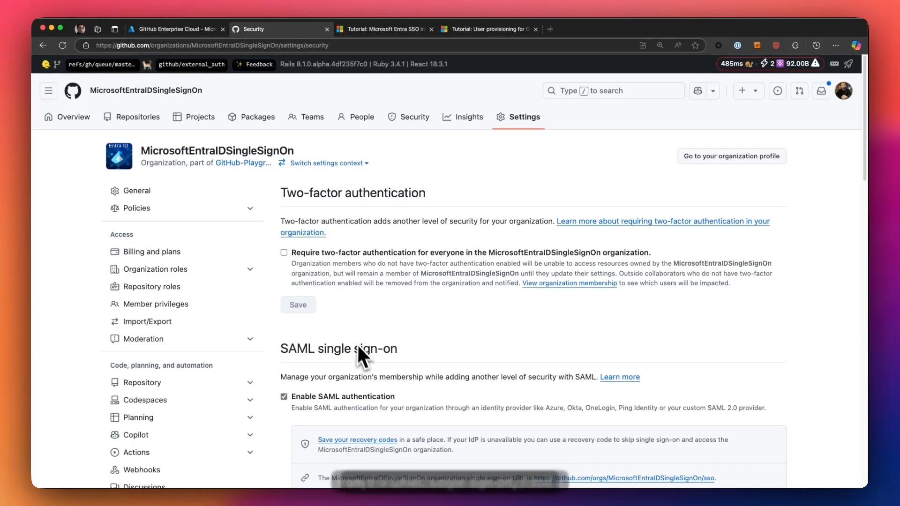
Step: Authenticate to the MicrosoftEntraIDSingleSignOn organization through single sign-on, using the Microsoft account that is already signed in on the ghemu tenant
scroll(422, 355, down, 1)
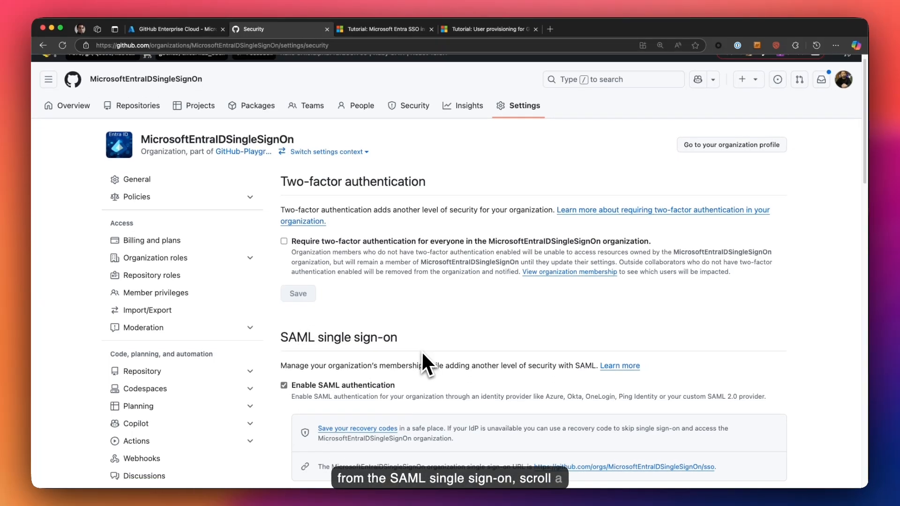
scroll(422, 355, down, 8)
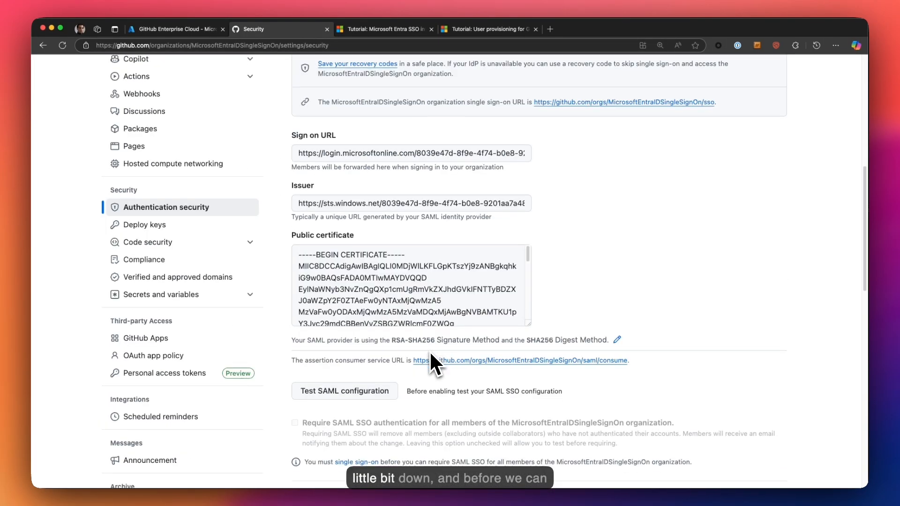
scroll(430, 361, down, 3)
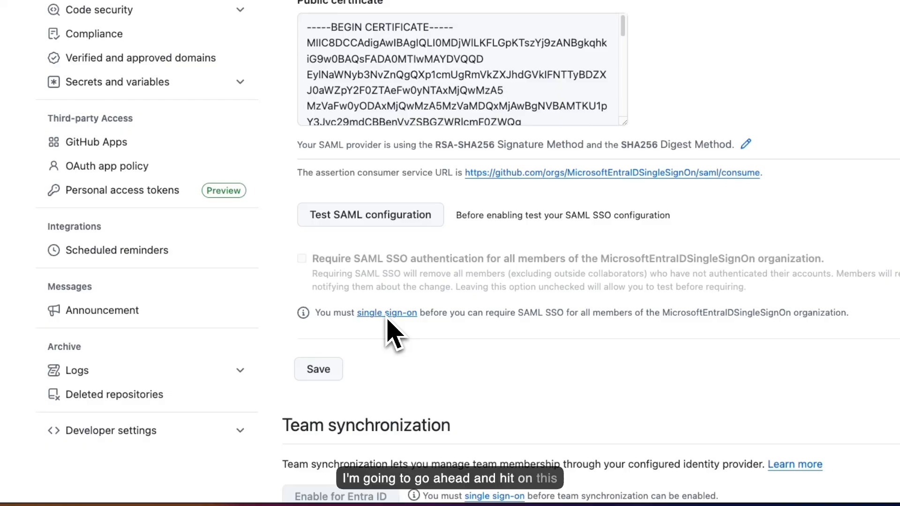
click(366, 351)
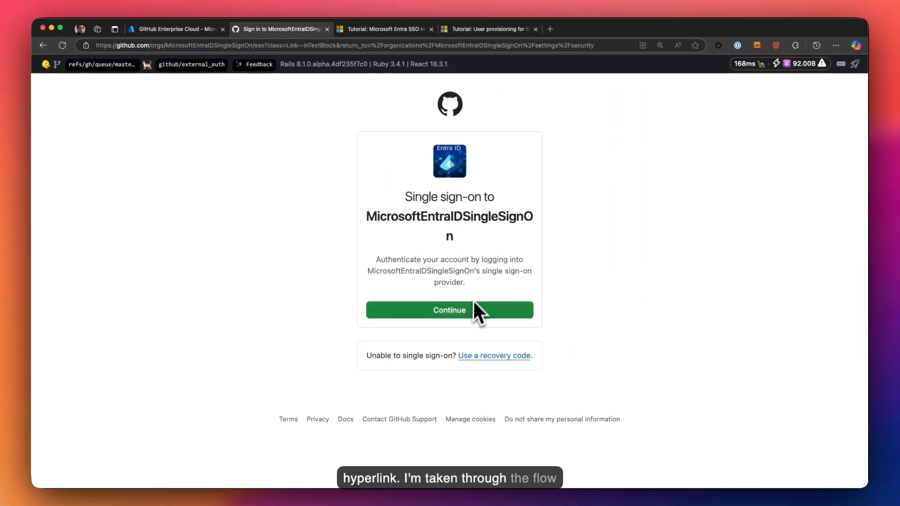
click(455, 311)
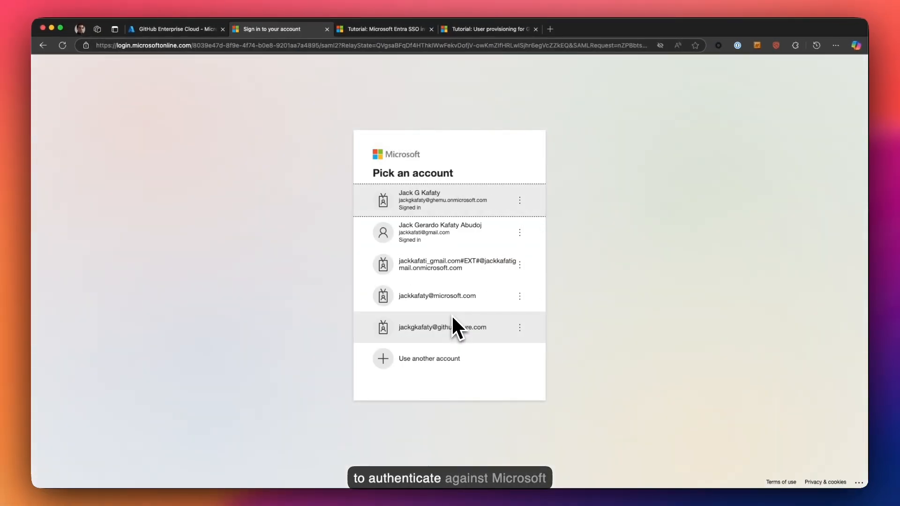
click(442, 208)
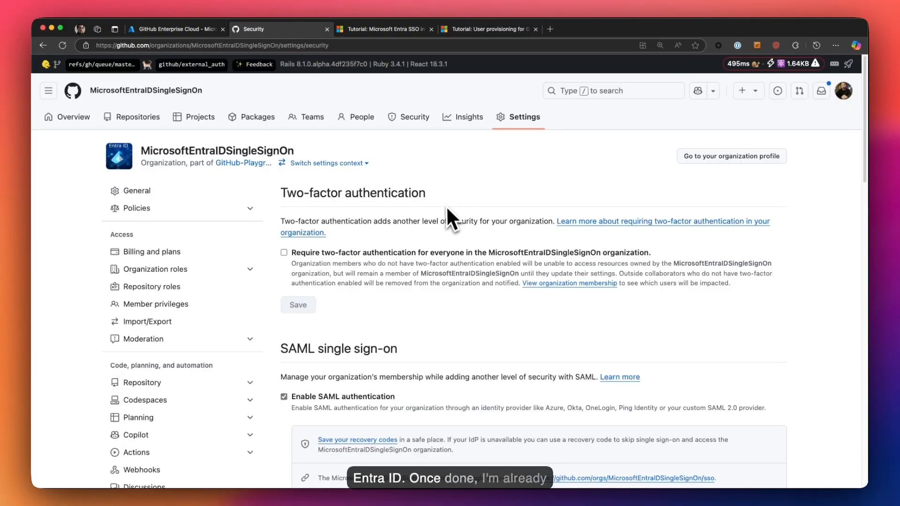
Step: Require SAML SSO authentication for all members of the MicrosoftEntraIDSingleSignOn organization and save the SAML settings
scroll(466, 278, down, 3)
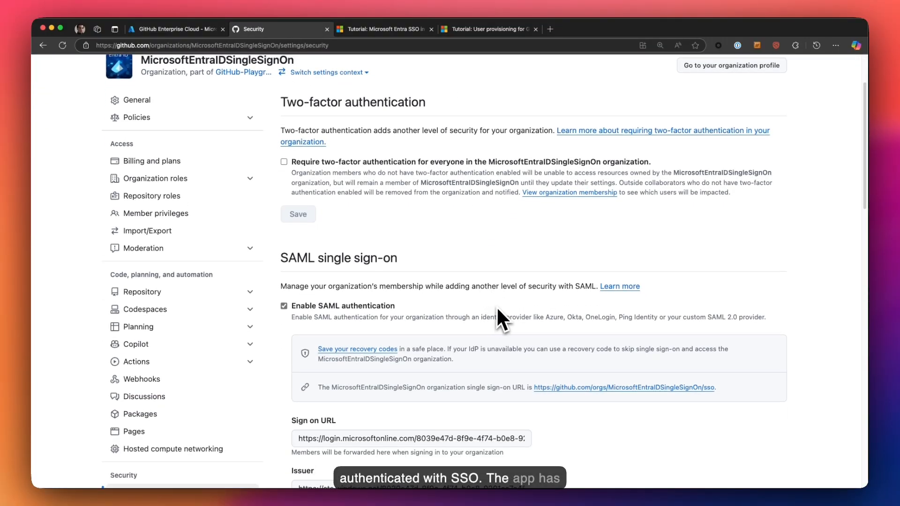
scroll(507, 309, down, 5)
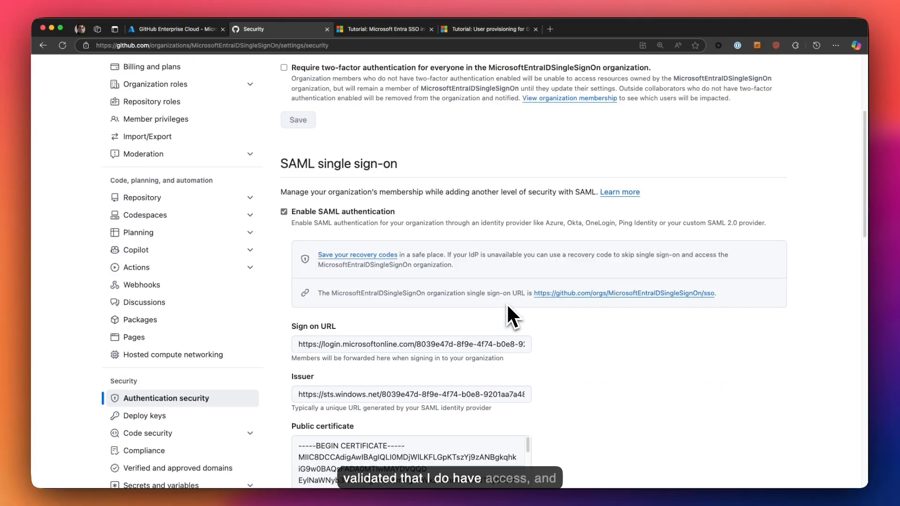
scroll(508, 305, down, 5)
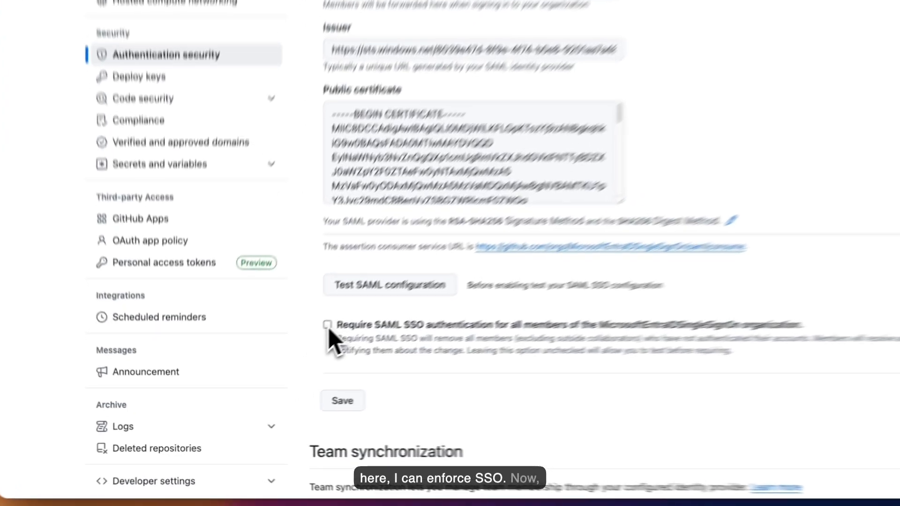
click(295, 350)
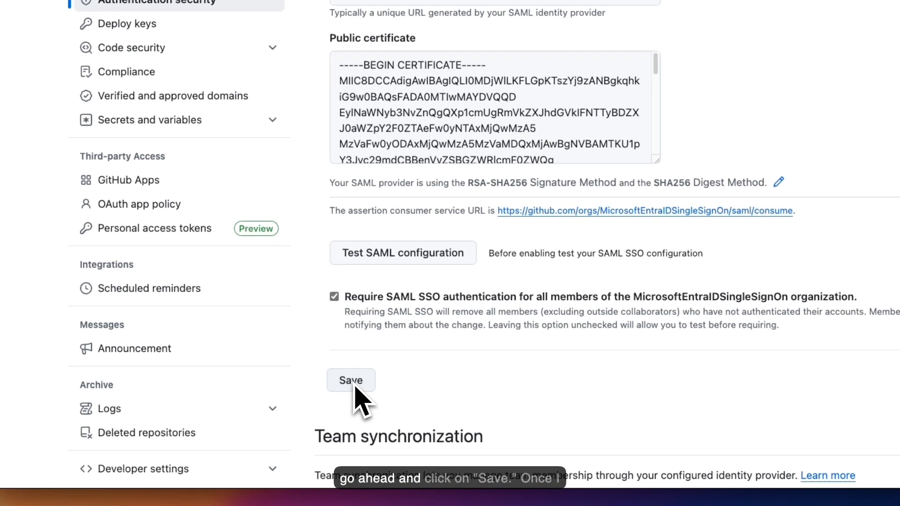
click(300, 410)
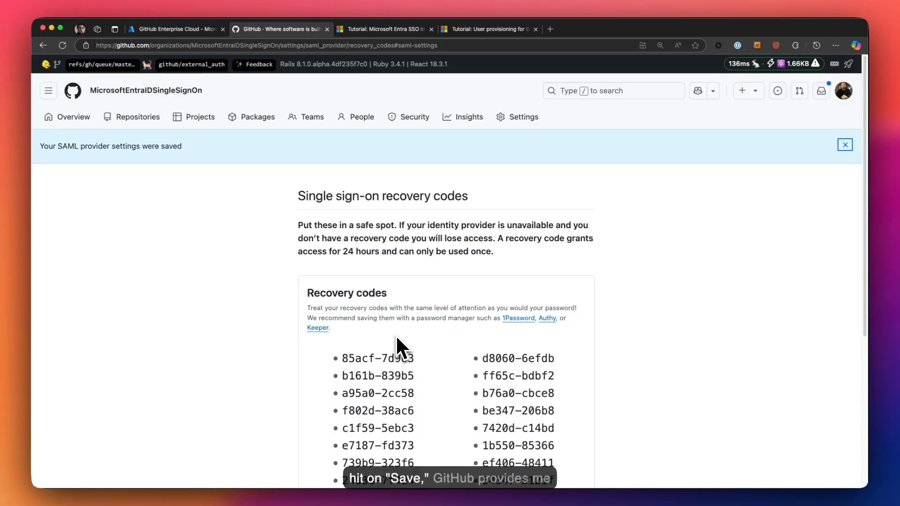
Step: Review the single sign-on recovery codes, then return to the authentication security settings and check the SAML SSO requirement
scroll(422, 309, down, 3)
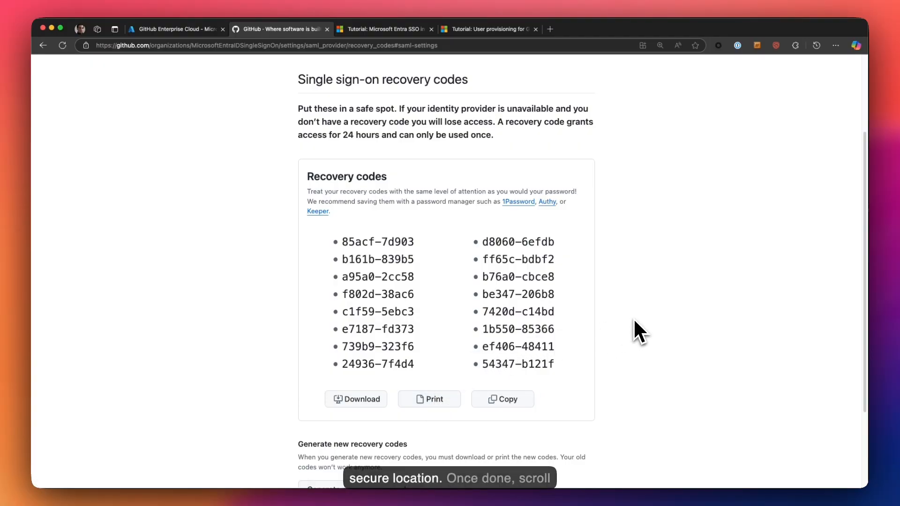
scroll(635, 317, down, 3)
scroll(635, 317, down, 2)
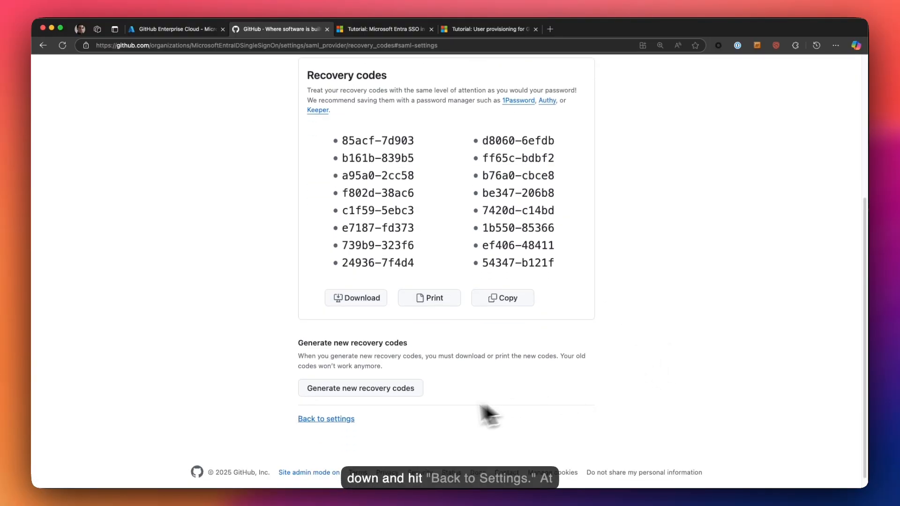
click(328, 418)
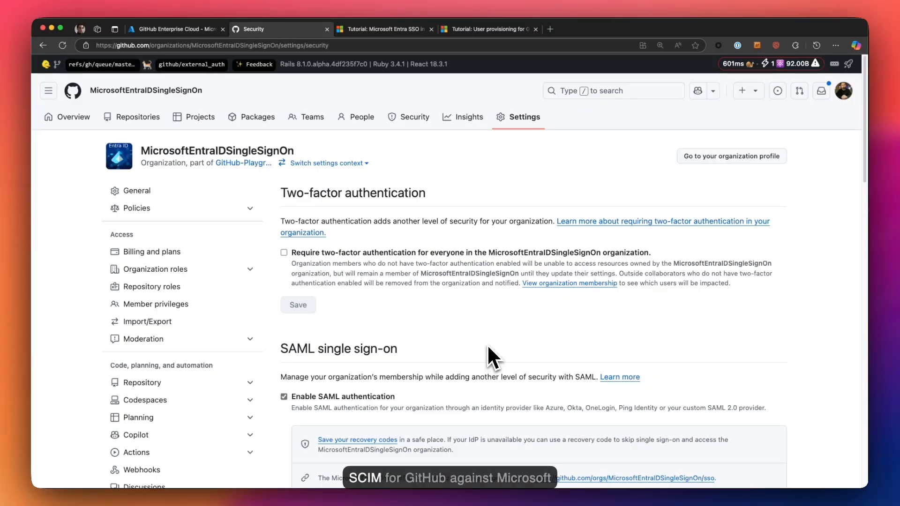
scroll(488, 344, down, 4)
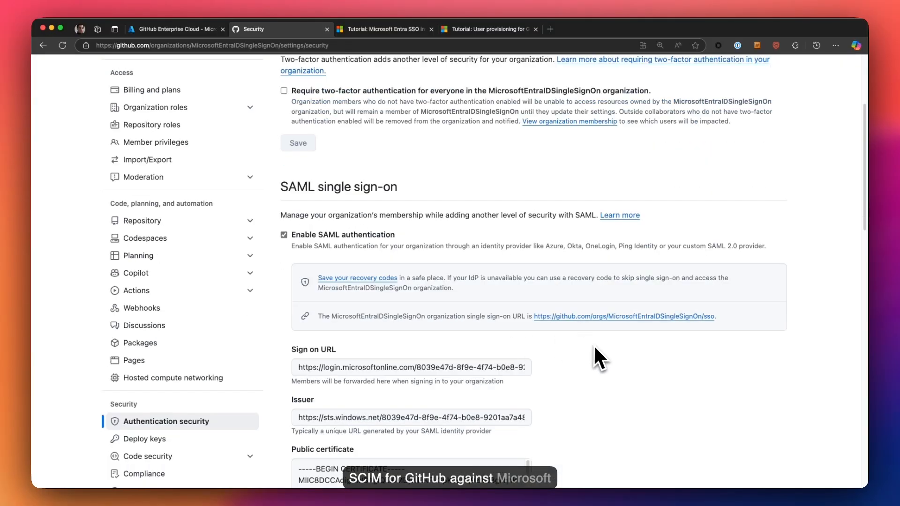
scroll(601, 357, down, 1)
scroll(603, 355, down, 5)
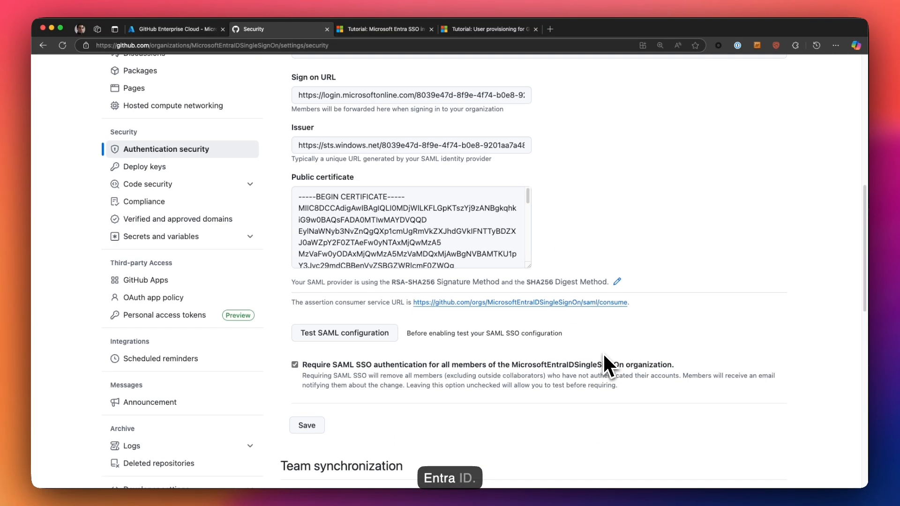